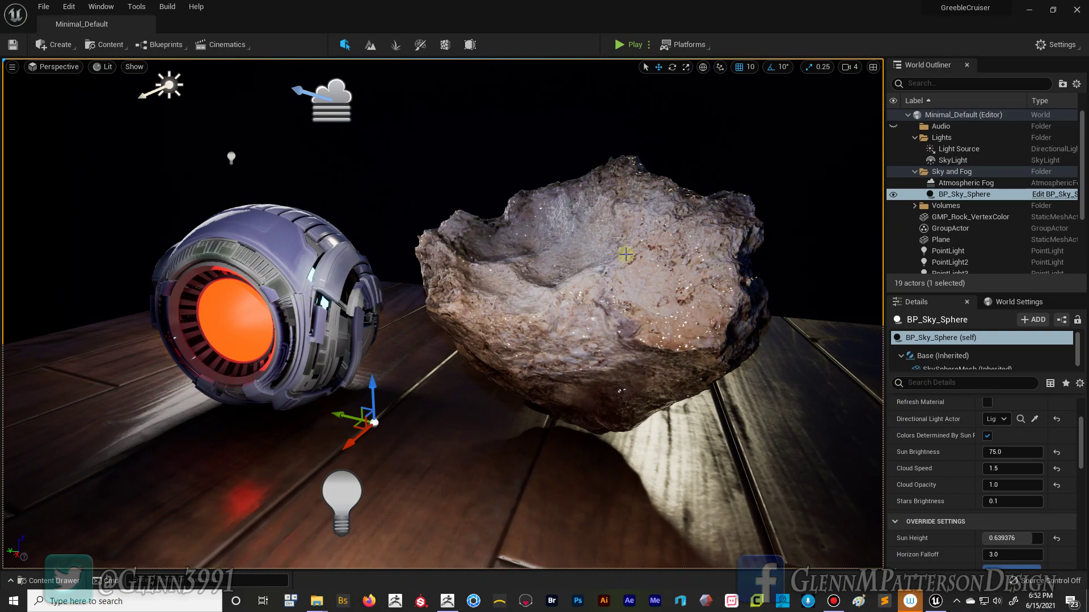
- Rotate the TechnoSphere robot group 50 degrees around its vertical axis
click(293, 264)
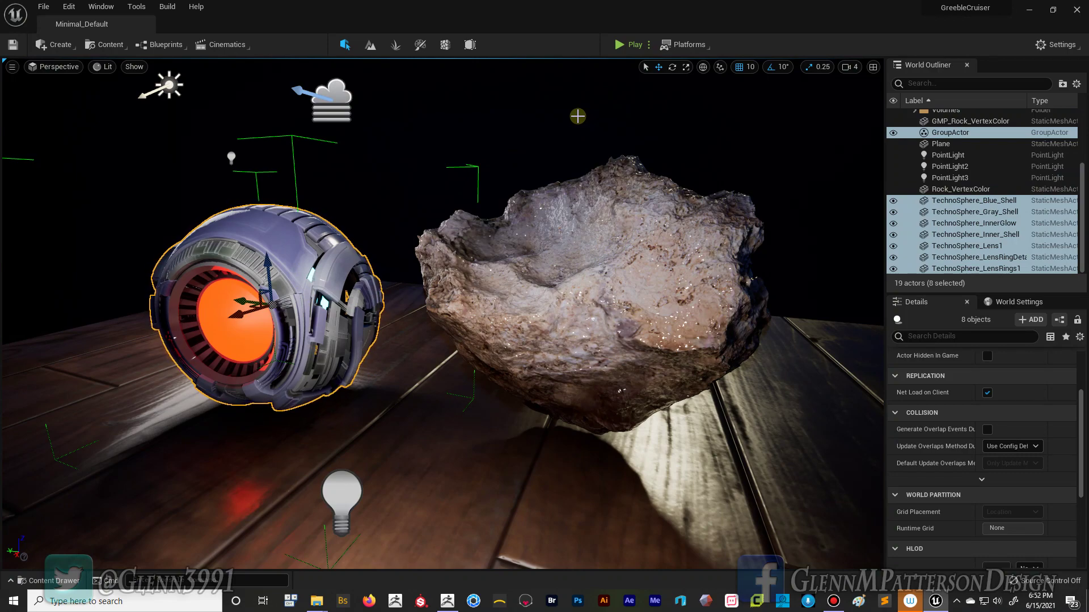
click(672, 67)
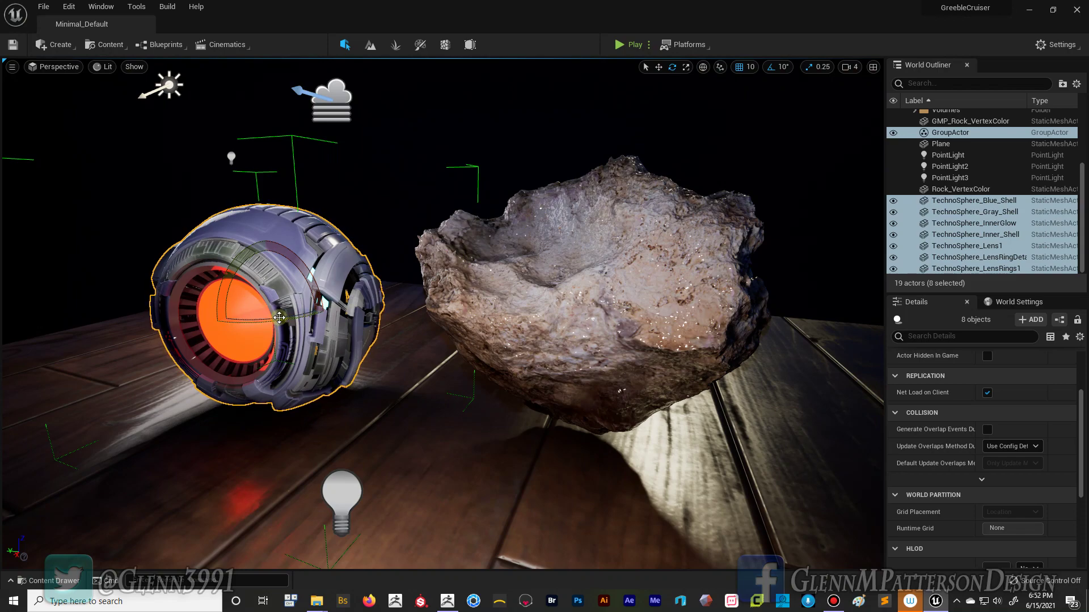
mouse_move(201, 317)
mouse_down()
mouse_move(318, 317)
mouse_move(289, 302)
mouse_move(170, 325)
mouse_move(350, 314)
mouse_move(194, 332)
mouse_up()
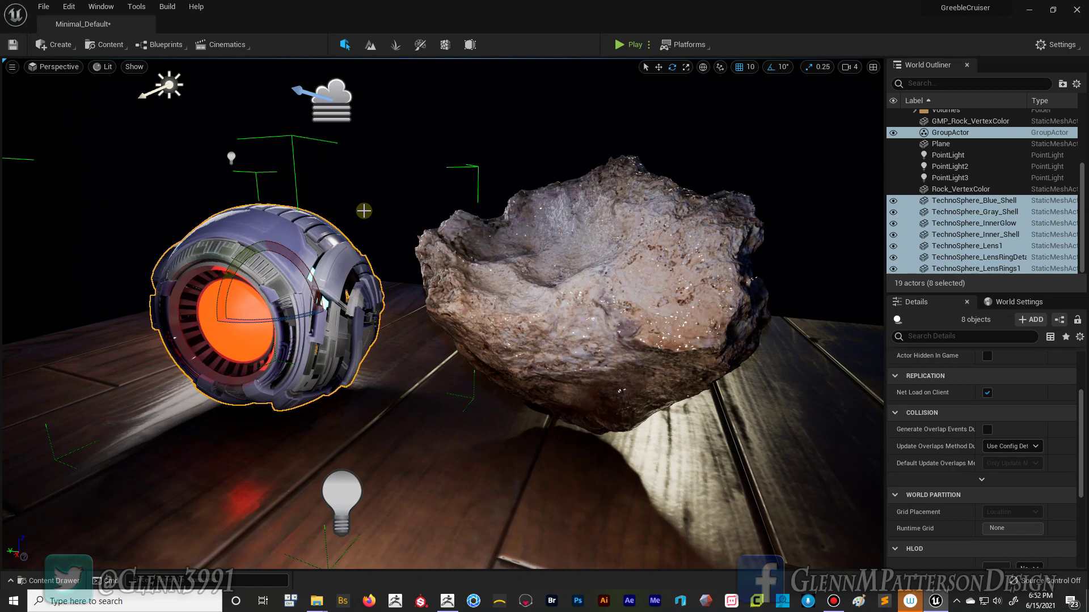
- Rotate Rock_VertexColor around its vertical axis so its hollow, cupped side faces forward
click(607, 276)
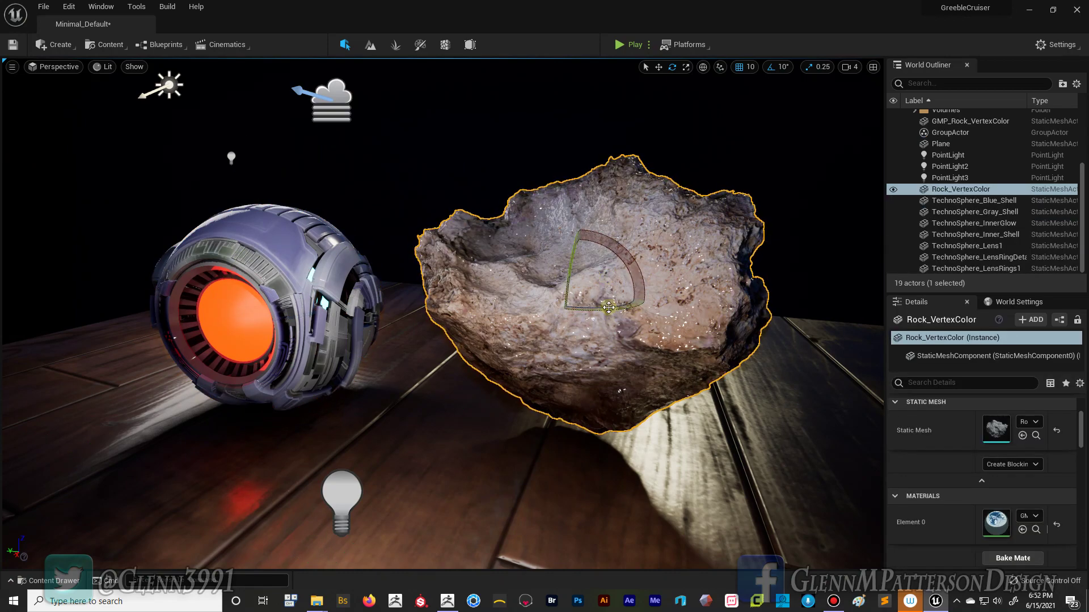
drag(609, 308, 1078, 315)
drag(658, 316, 737, 316)
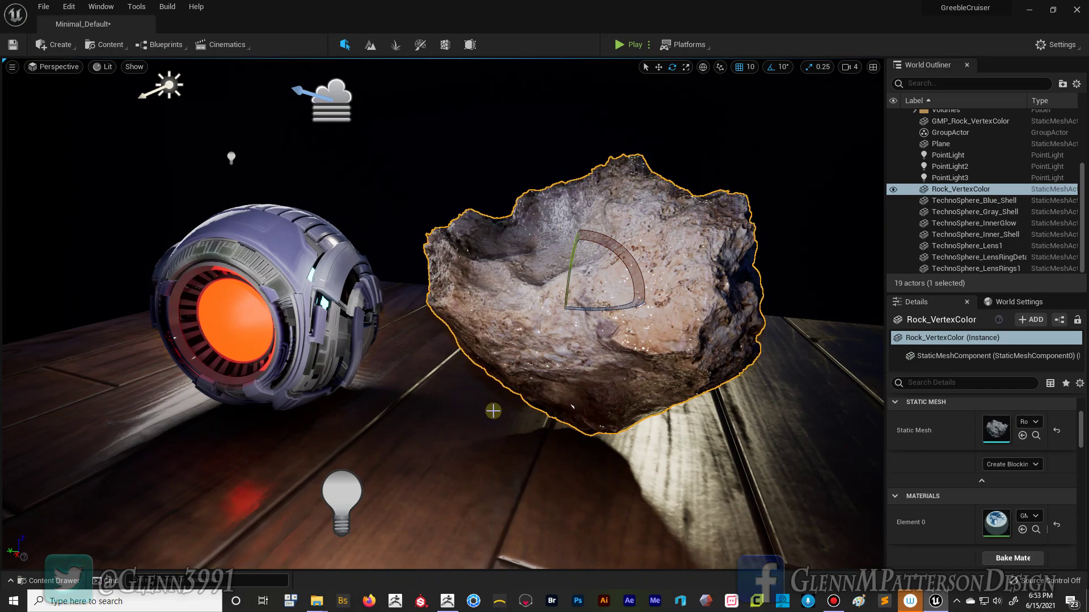
- Bring ZBrush forward and orbit the 200,001-point Rock_VertexColor mesh to view its sides
click(445, 607)
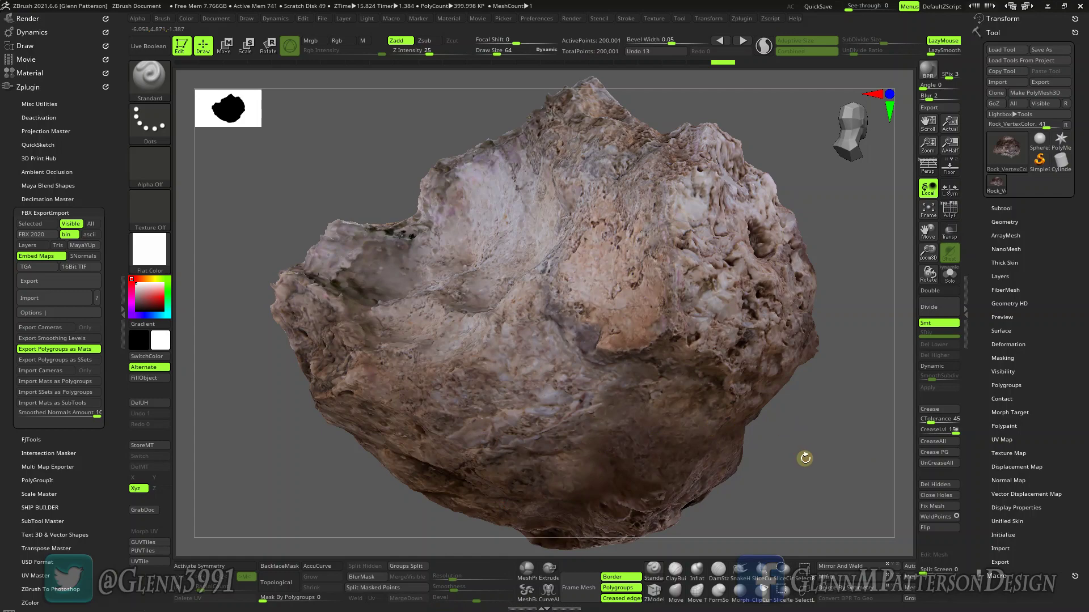
mouse_move(794, 469)
mouse_down()
mouse_move(773, 428)
mouse_move(699, 444)
mouse_move(737, 488)
mouse_move(773, 496)
mouse_move(817, 459)
mouse_move(796, 466)
mouse_up()
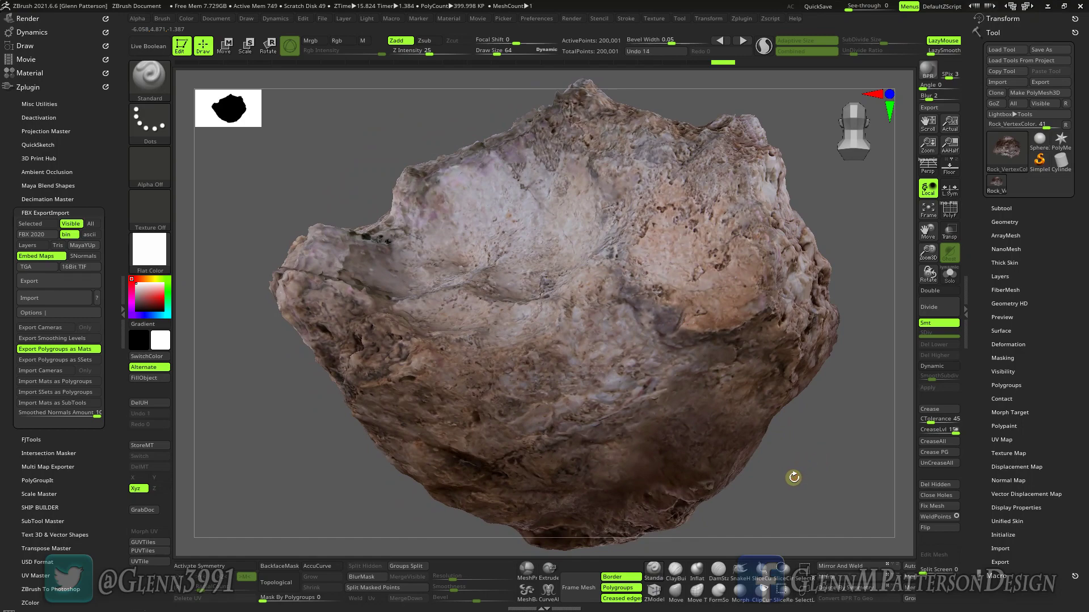
mouse_move(786, 474)
mouse_down()
mouse_move(768, 369)
mouse_move(802, 484)
mouse_move(762, 537)
mouse_move(676, 522)
mouse_move(652, 494)
mouse_move(613, 503)
mouse_move(752, 482)
mouse_move(783, 467)
mouse_move(785, 449)
mouse_move(782, 479)
mouse_up()
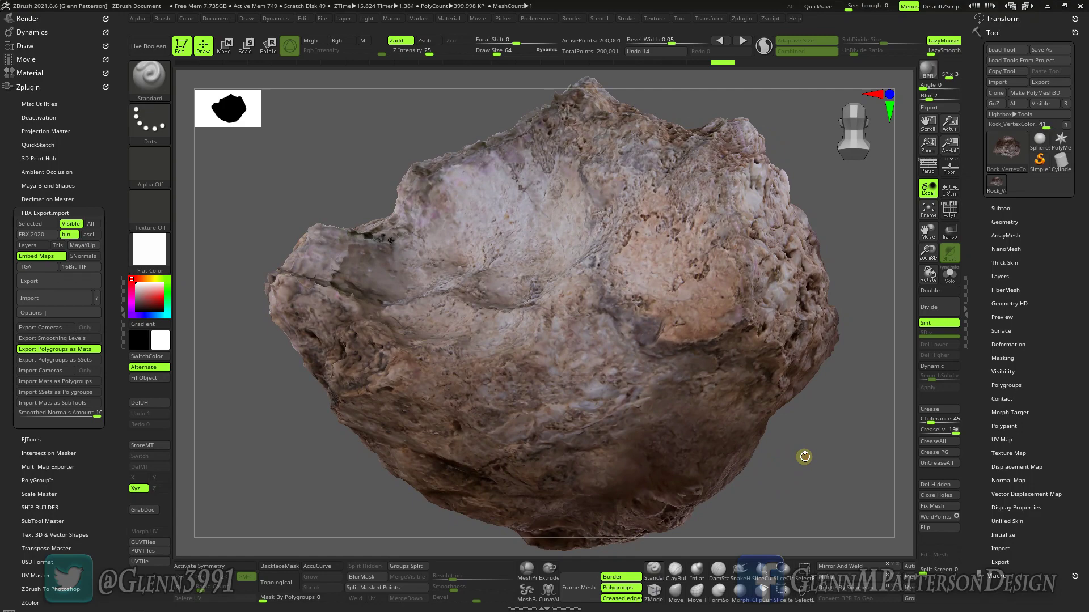
- Turn on the PolyF wireframe and enable Use and Keep Polypaint in Decimation Master
click(951, 211)
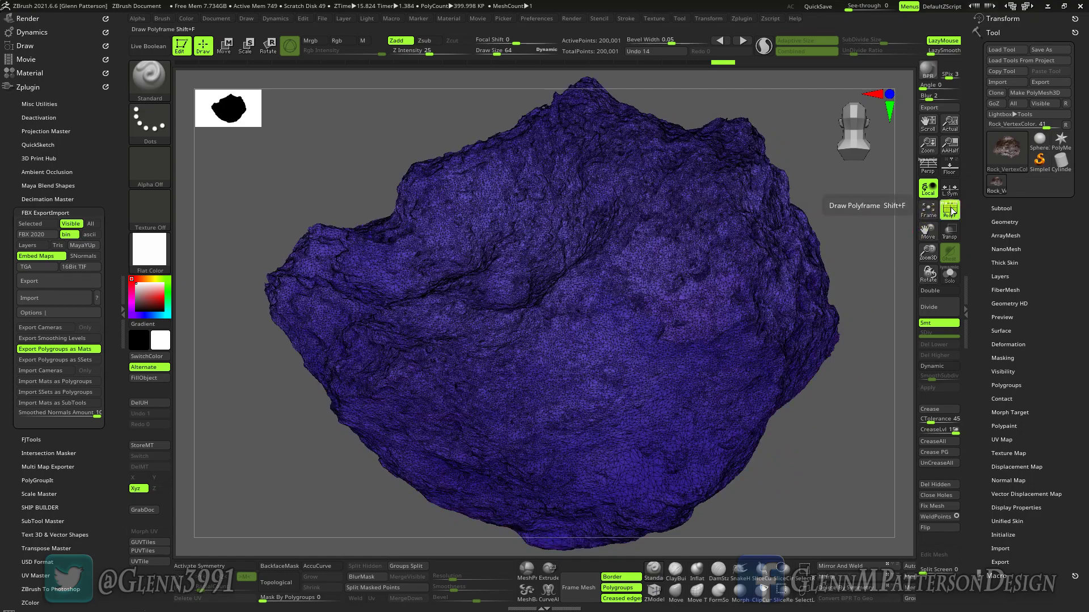
mouse_move(819, 432)
mouse_down()
mouse_move(792, 432)
mouse_move(739, 469)
mouse_move(800, 455)
mouse_move(822, 418)
mouse_up()
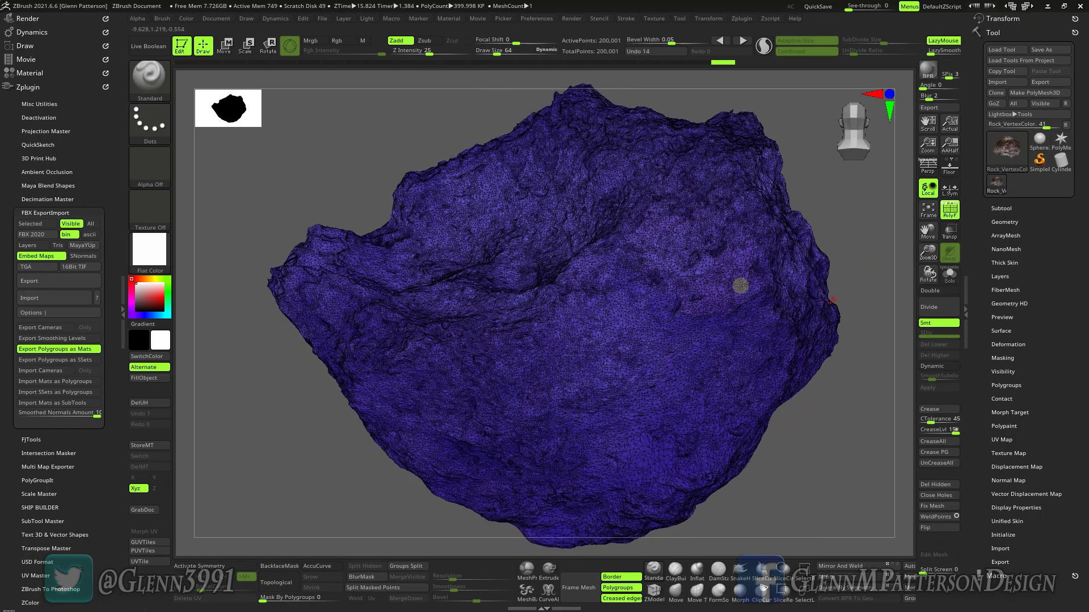
click(40, 199)
click(40, 243)
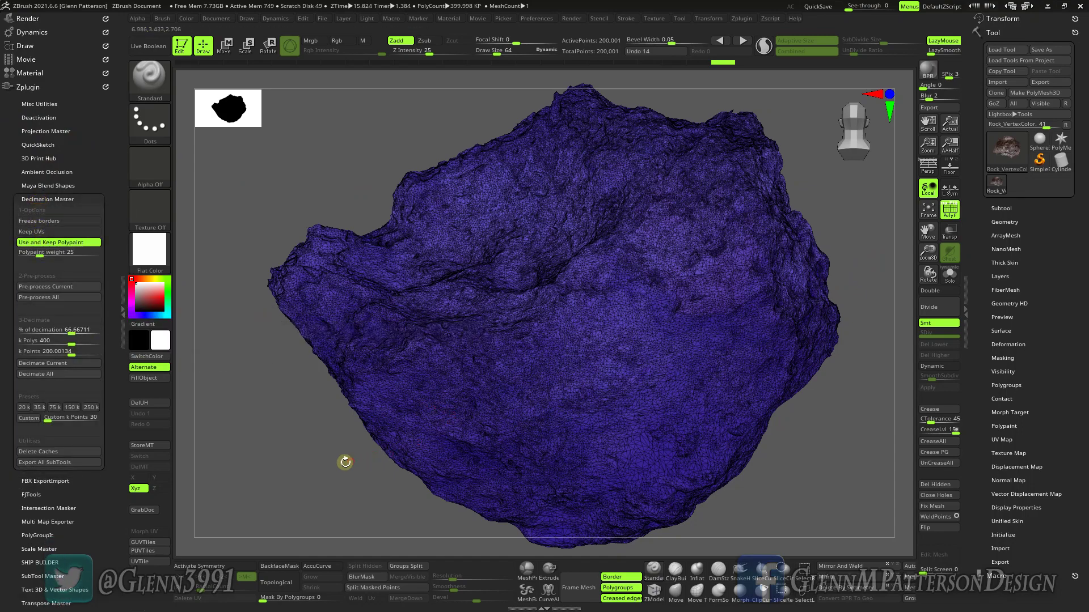
mouse_move(318, 476)
mouse_down()
mouse_move(393, 452)
mouse_move(326, 460)
mouse_up()
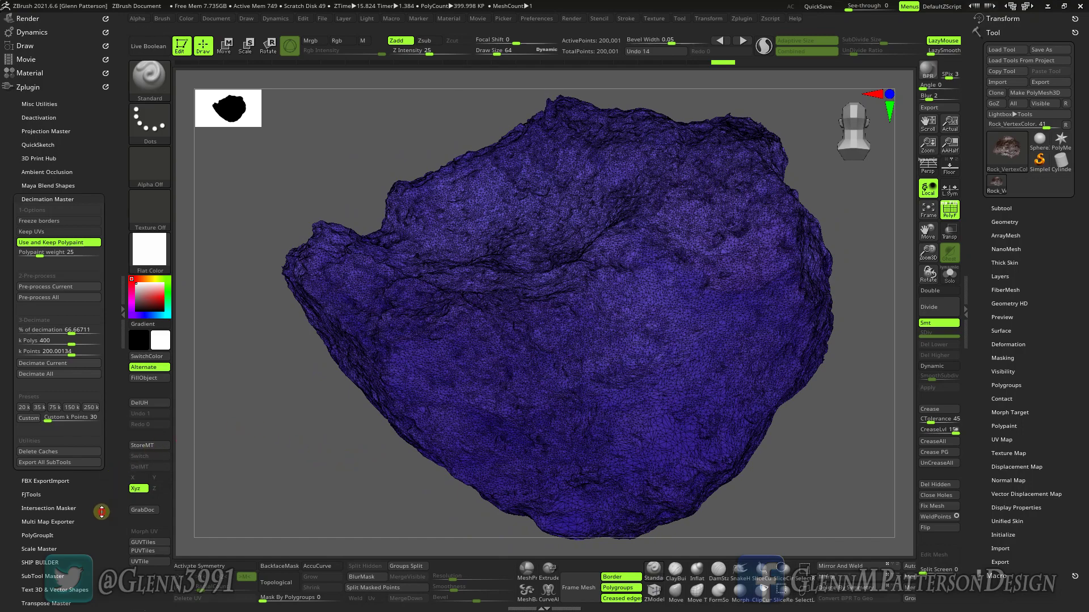
drag(102, 512, 109, 446)
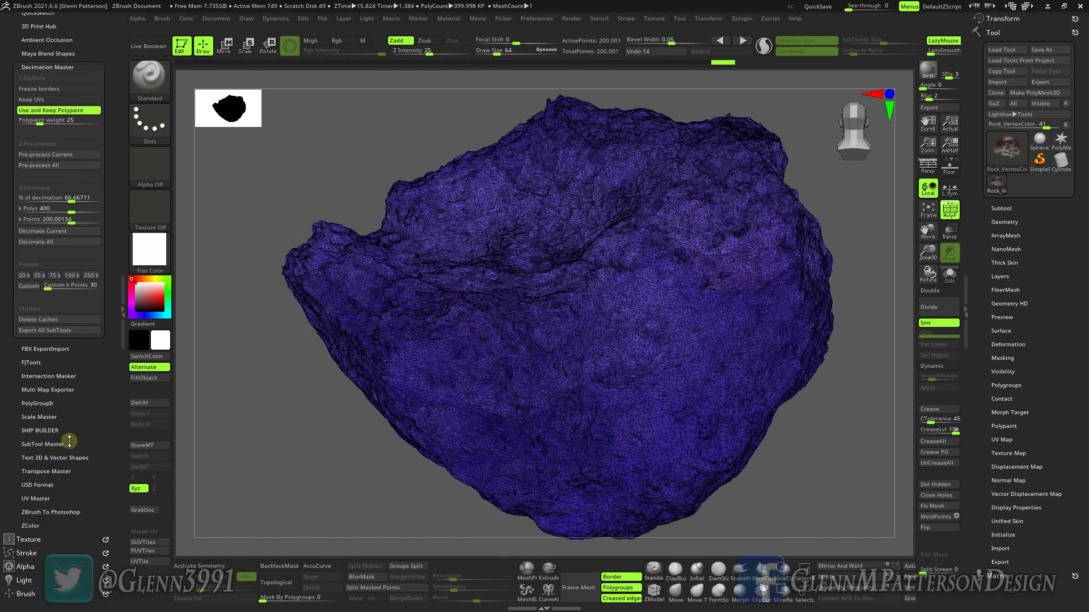
- Open Scale Master in centimetres and read the rock's size: X 119.953, Y 99.999
click(42, 416)
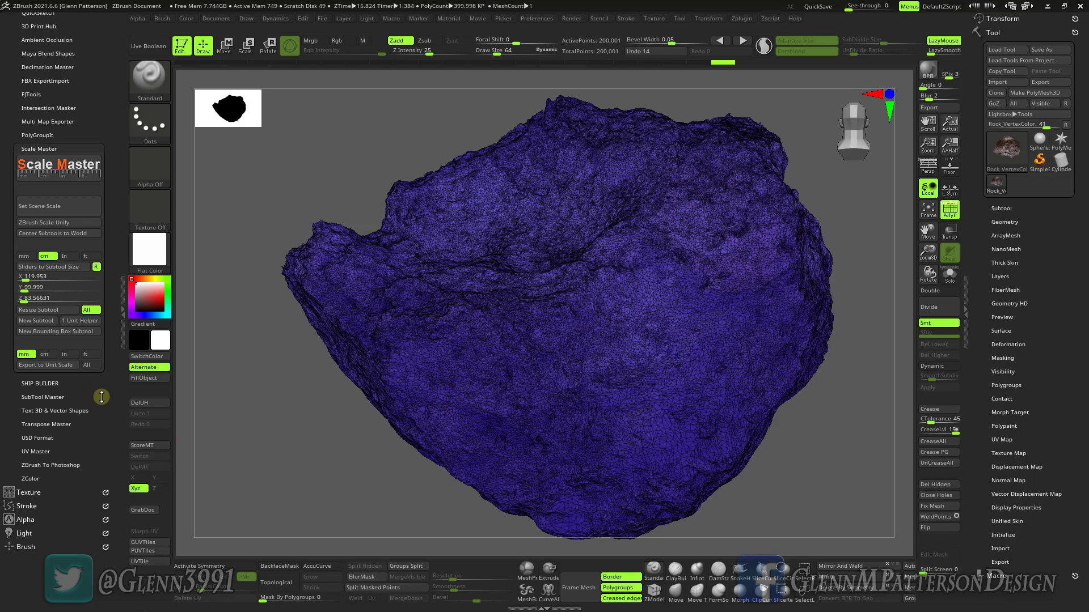
click(34, 288)
drag(110, 336, 110, 415)
click(49, 377)
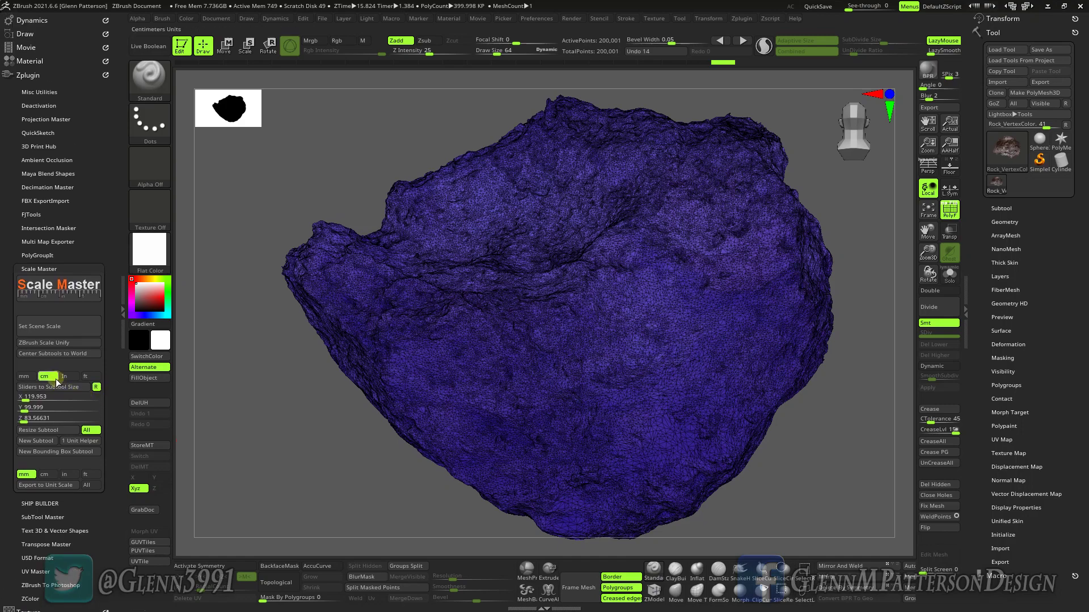
click(59, 408)
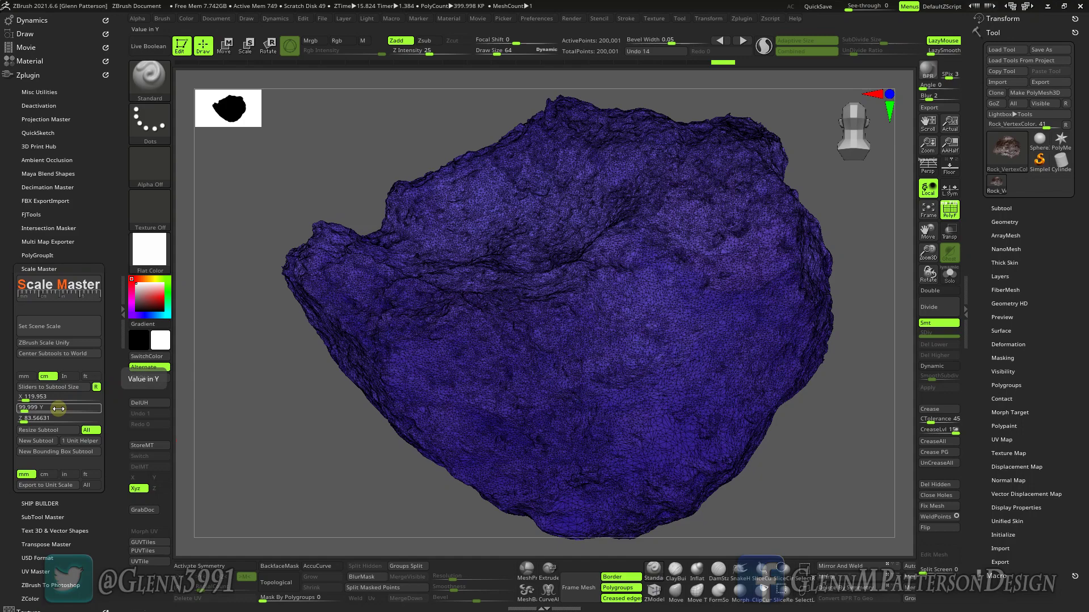
mouse_move(112, 410)
mouse_down()
mouse_move(112, 383)
mouse_move(111, 405)
mouse_up()
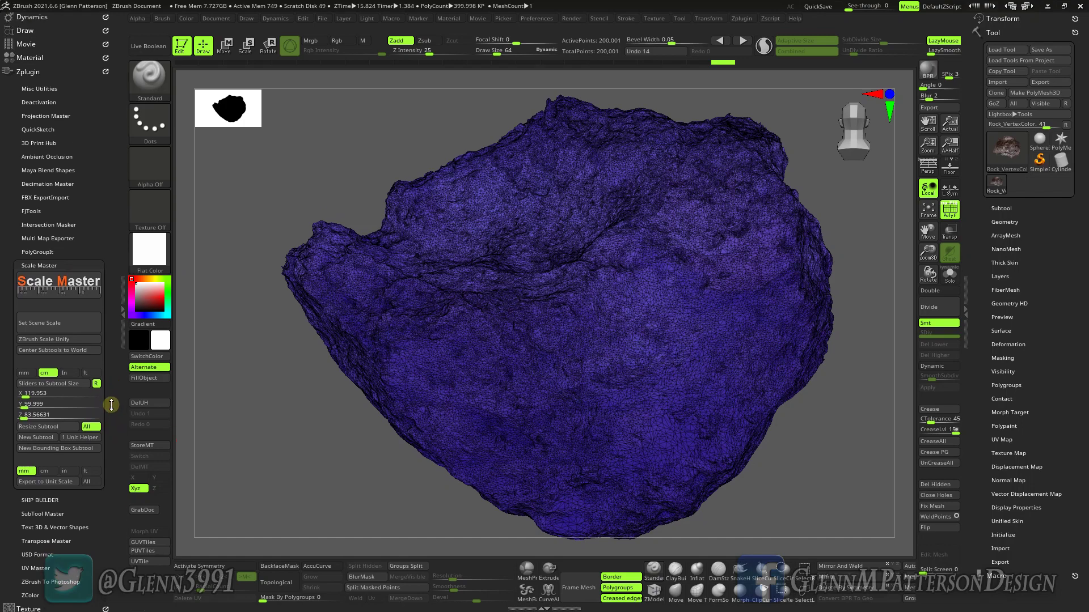
- Expand the FBX ExportImport plugin options and the Subtool list for the rock
click(50, 198)
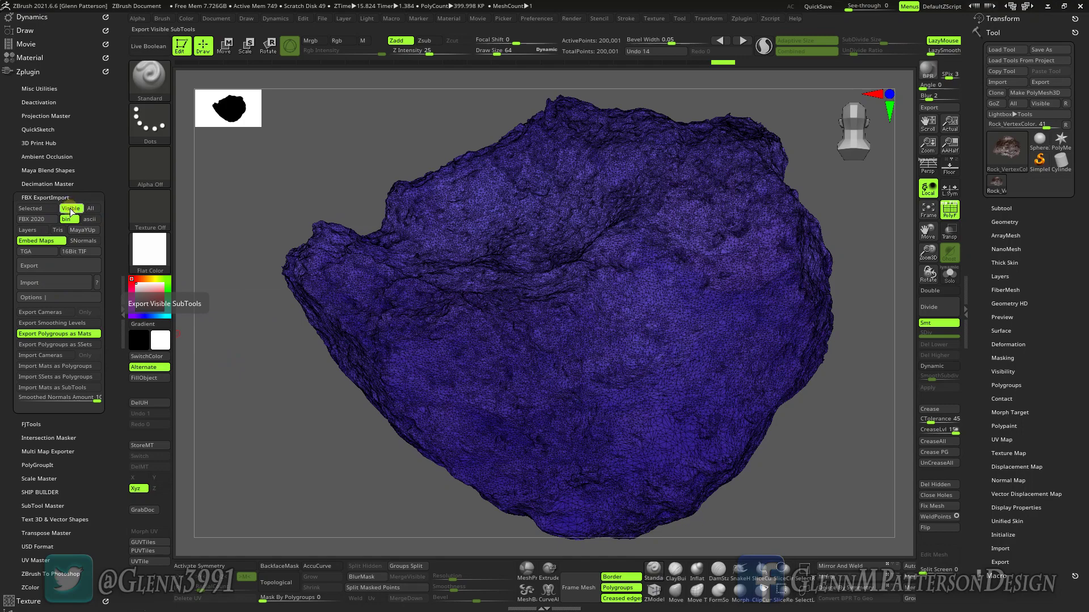
click(1000, 209)
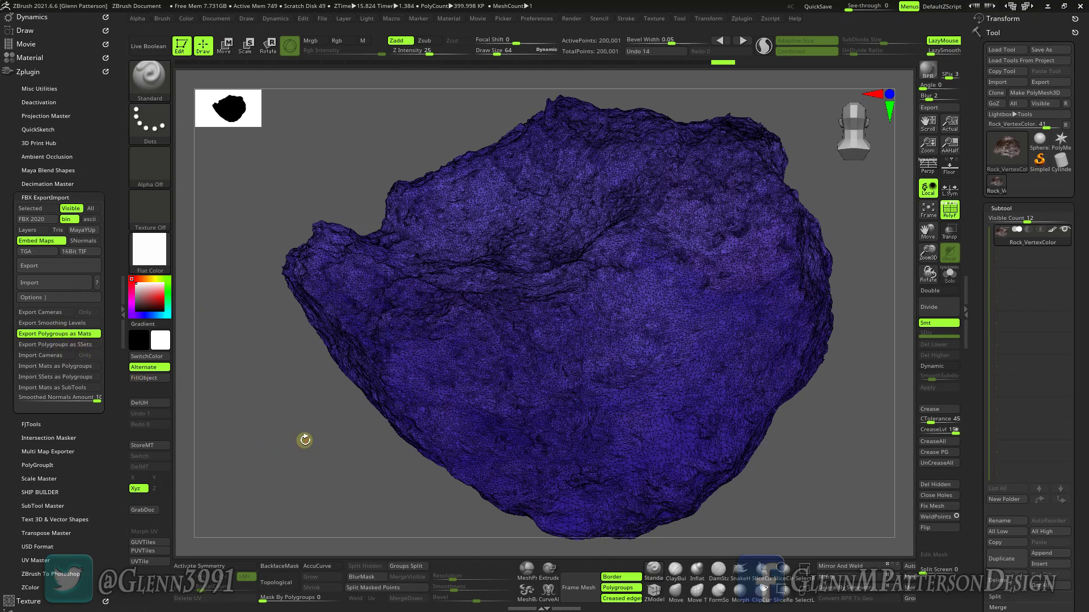
mouse_move(305, 440)
mouse_down()
mouse_move(316, 443)
mouse_move(307, 440)
mouse_up()
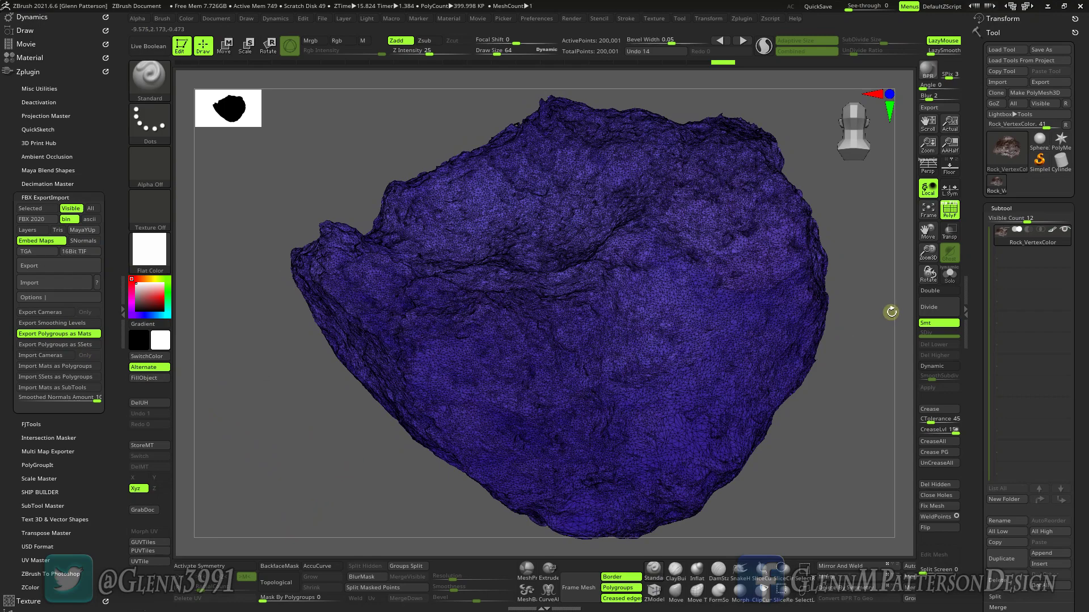
- Turn off the PolyF wireframe to reveal the polypaint, then switch back to Unreal Engine
click(954, 214)
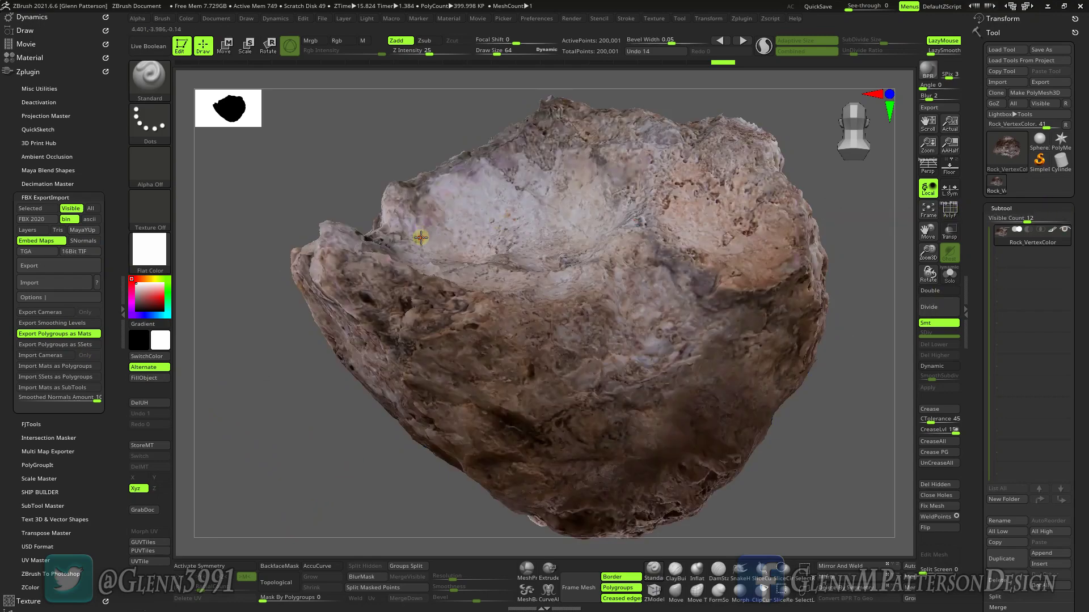
key(super)
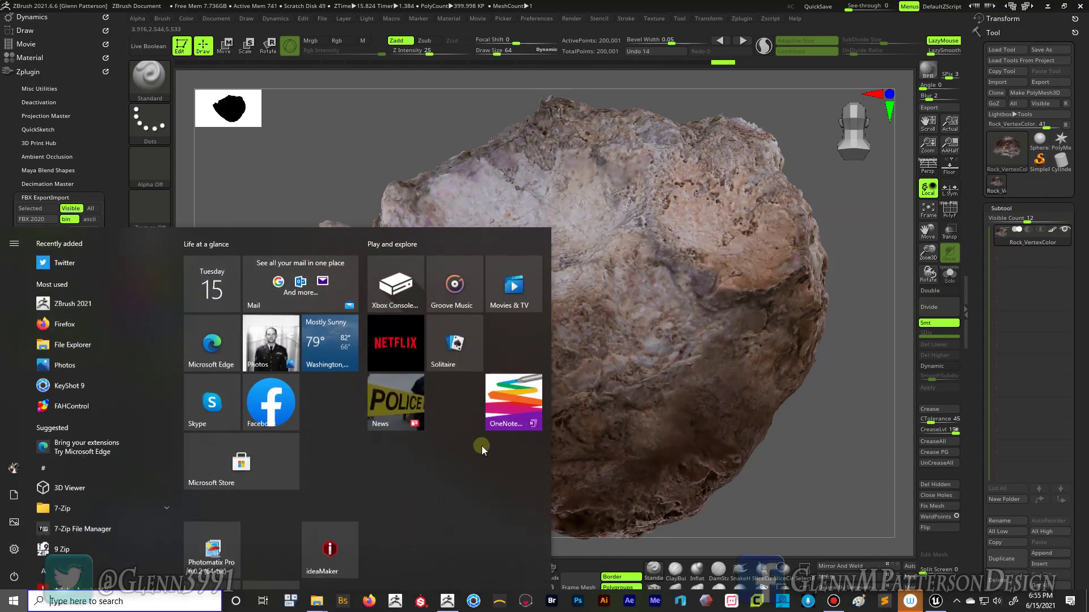
click(935, 601)
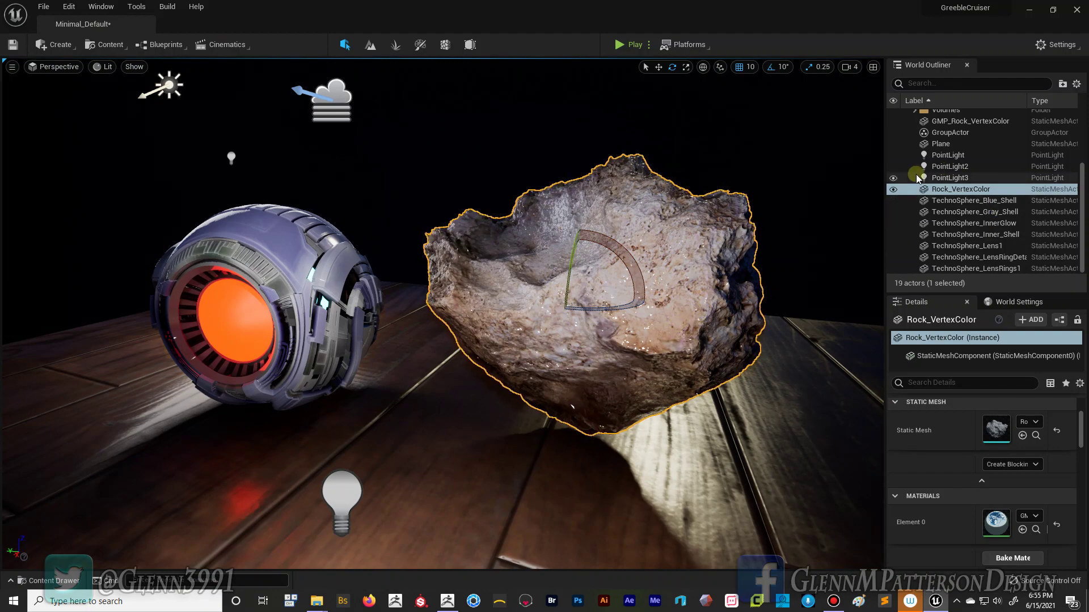
- Hide the rock, select the sky sphere, and bring up the Content Drawer on the Ship folder
click(892, 190)
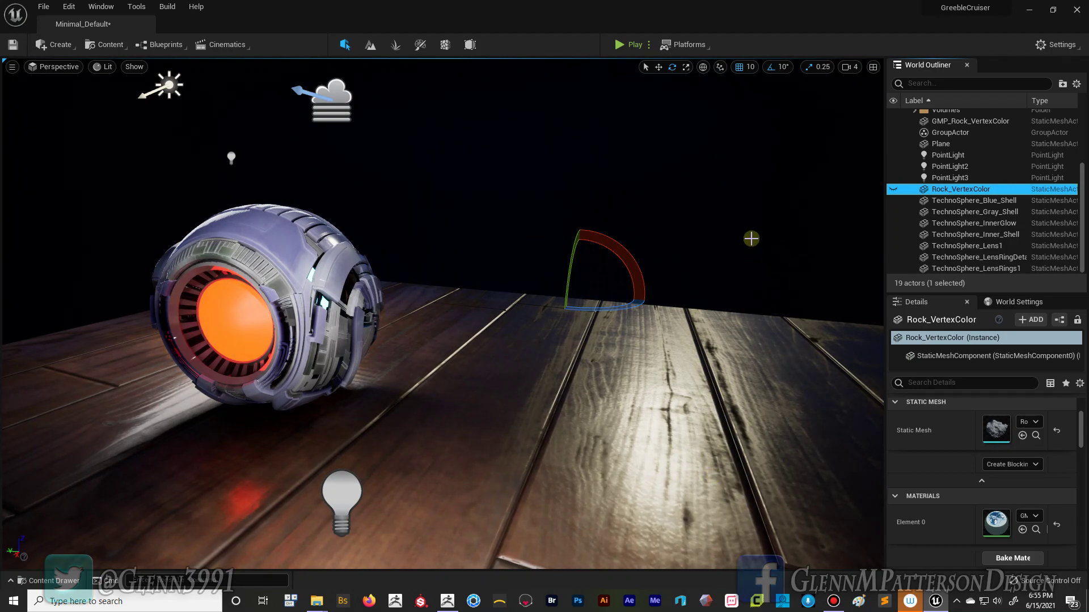
key(ctrl+space)
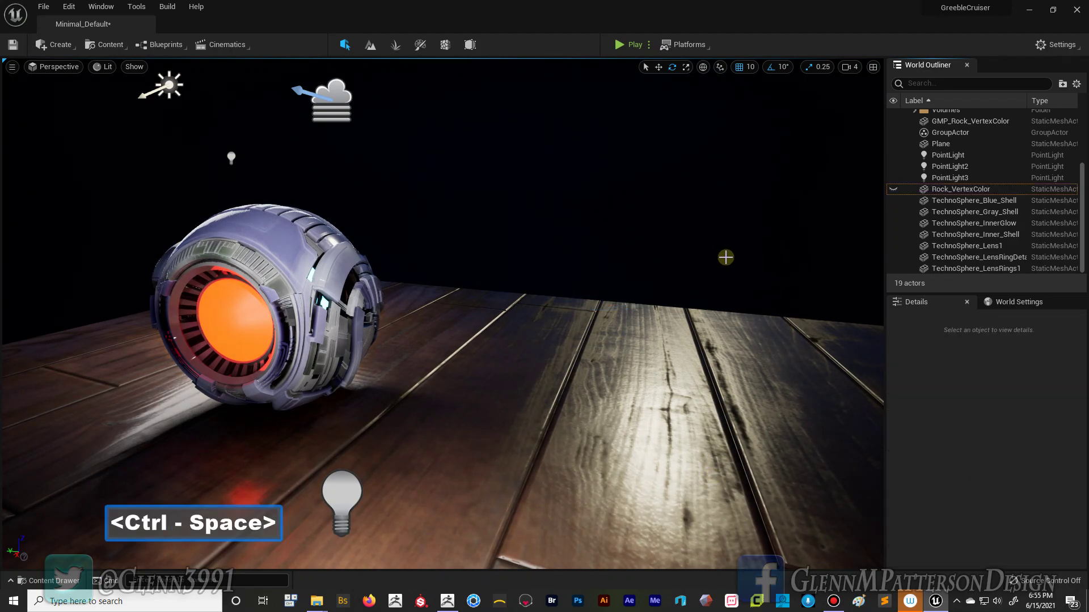
click(671, 258)
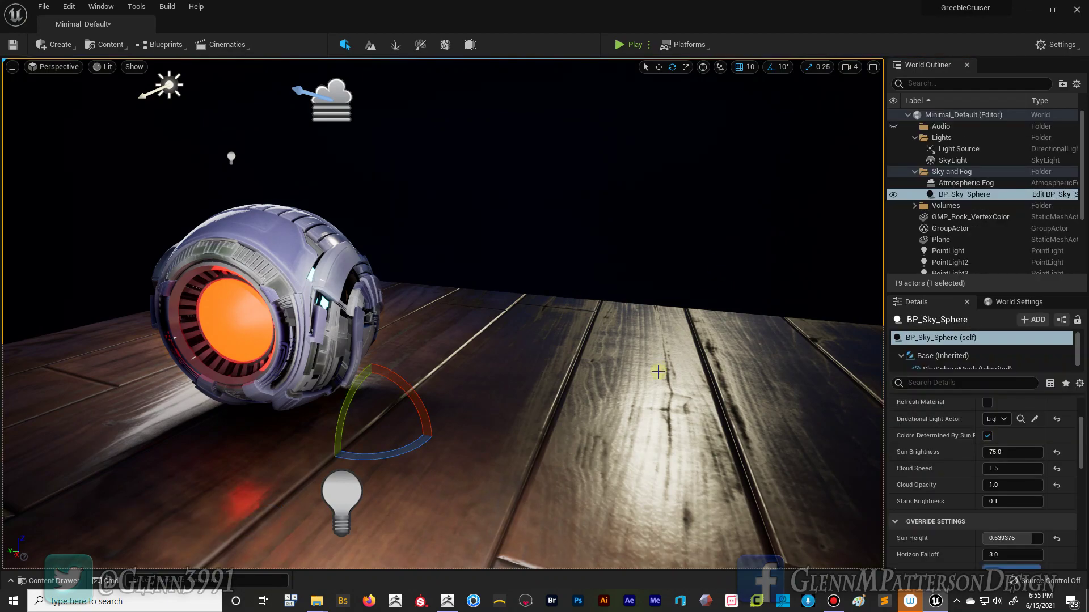
key(ctrl)
key(ctrl+space)
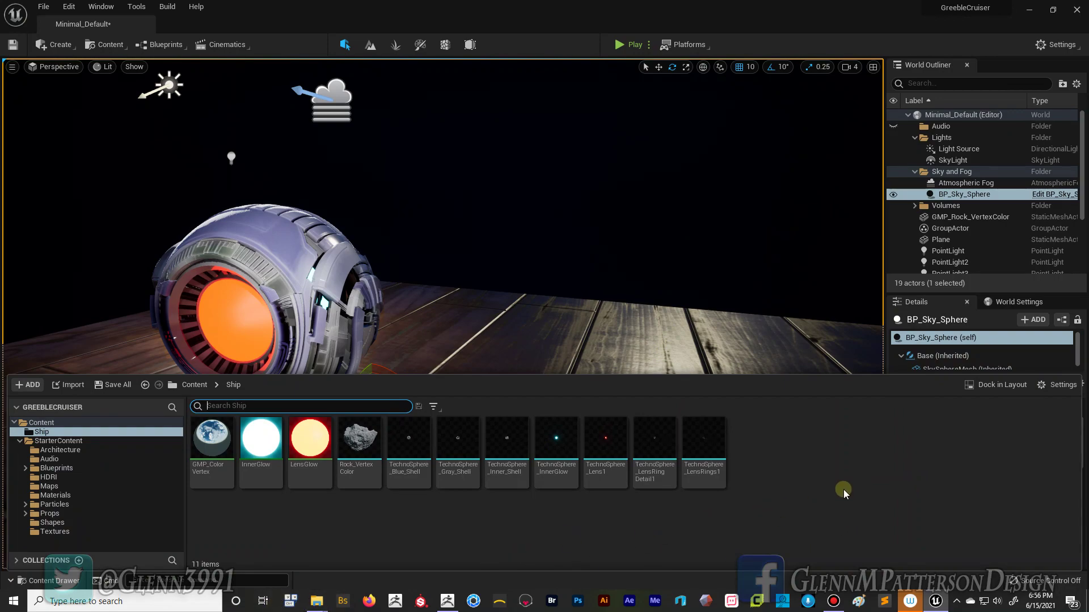
- Drag GMP_Rock_VertexColor.fbx from the UE5 Demo folder into Unreal's Ship folder to import it
mouse_move(316, 601)
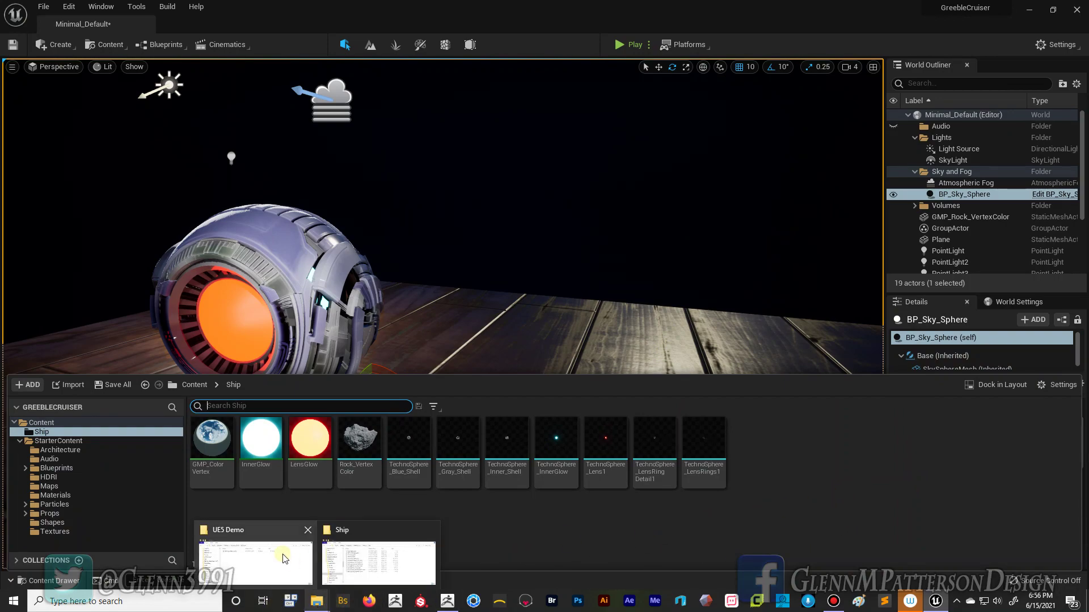
click(284, 558)
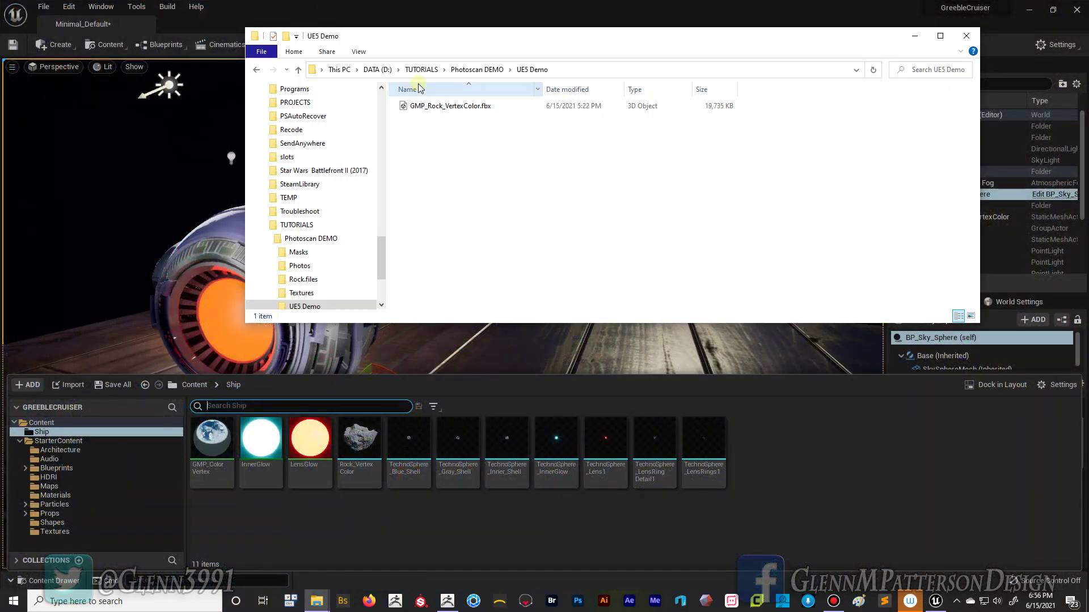
click(420, 112)
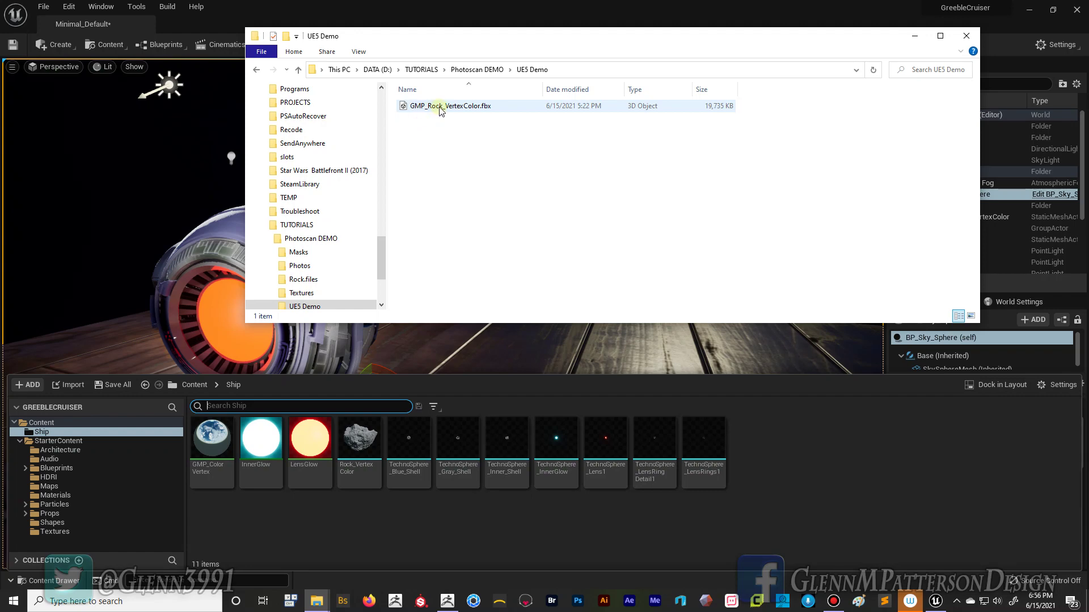
click(403, 108)
drag(403, 108, 459, 531)
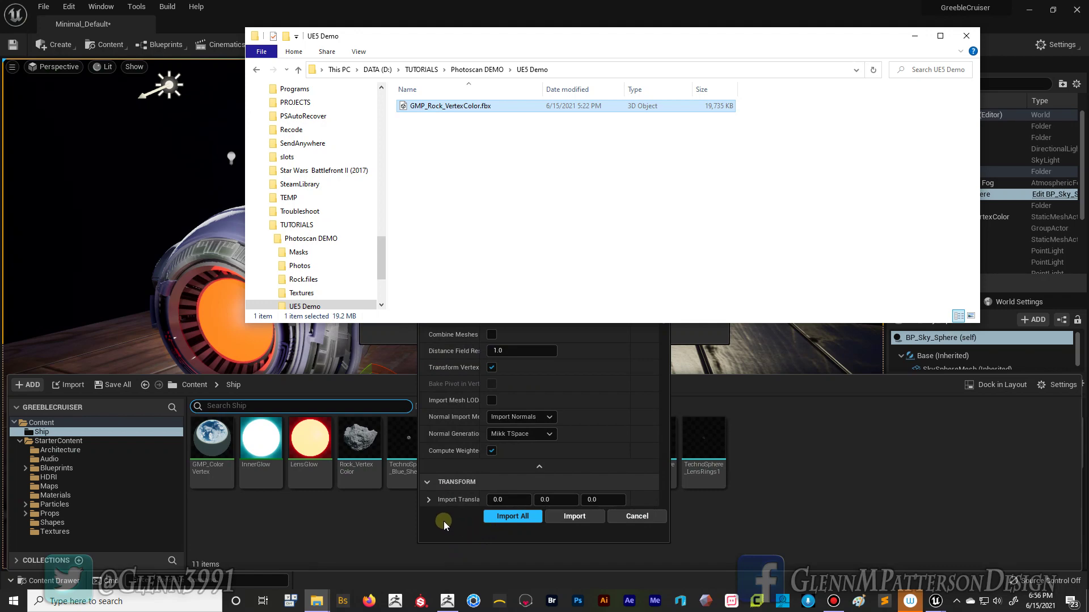
click(443, 522)
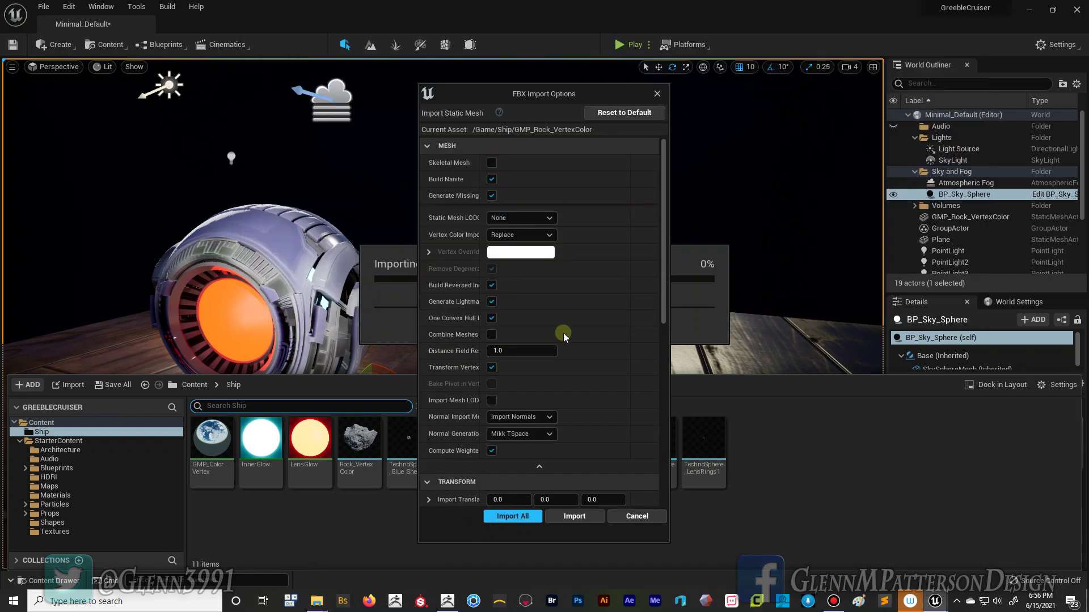
- Set Vertex Color Import to Ignore and import GMP_Rock_VertexColor with Import All
click(506, 237)
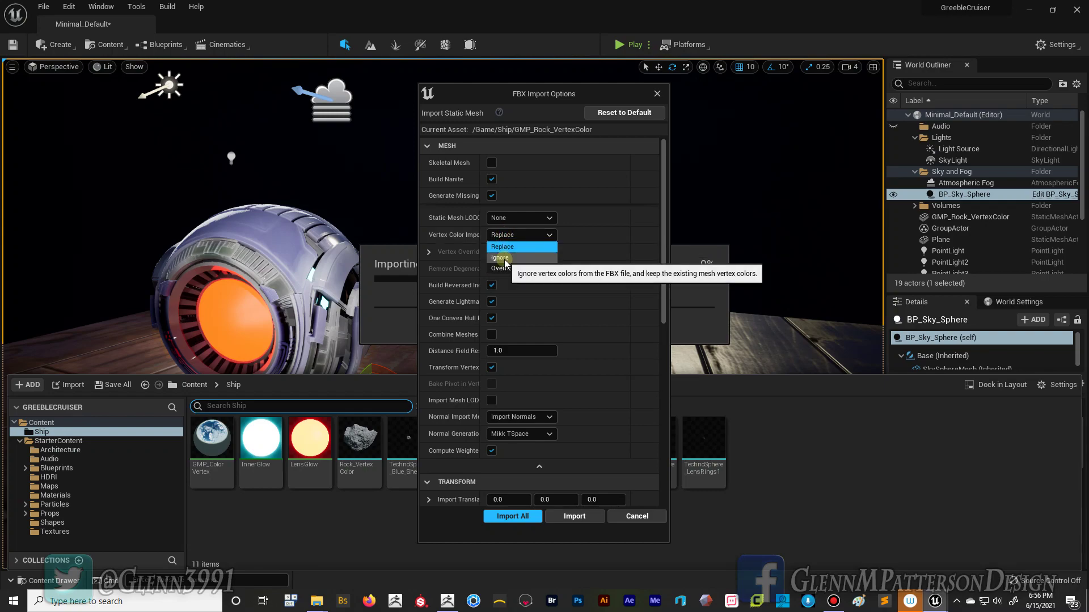
click(505, 259)
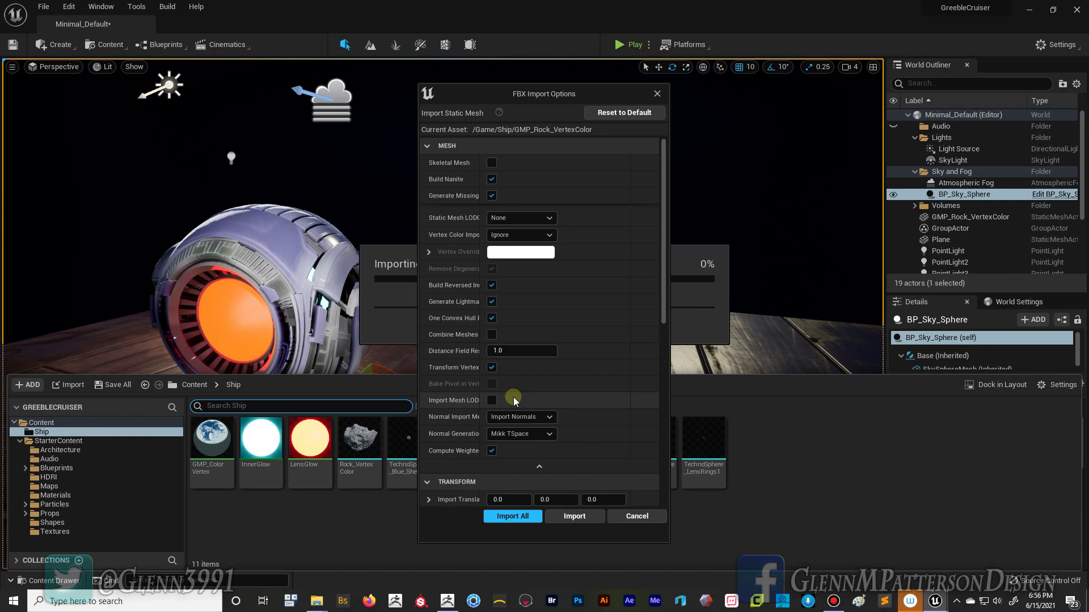
click(506, 517)
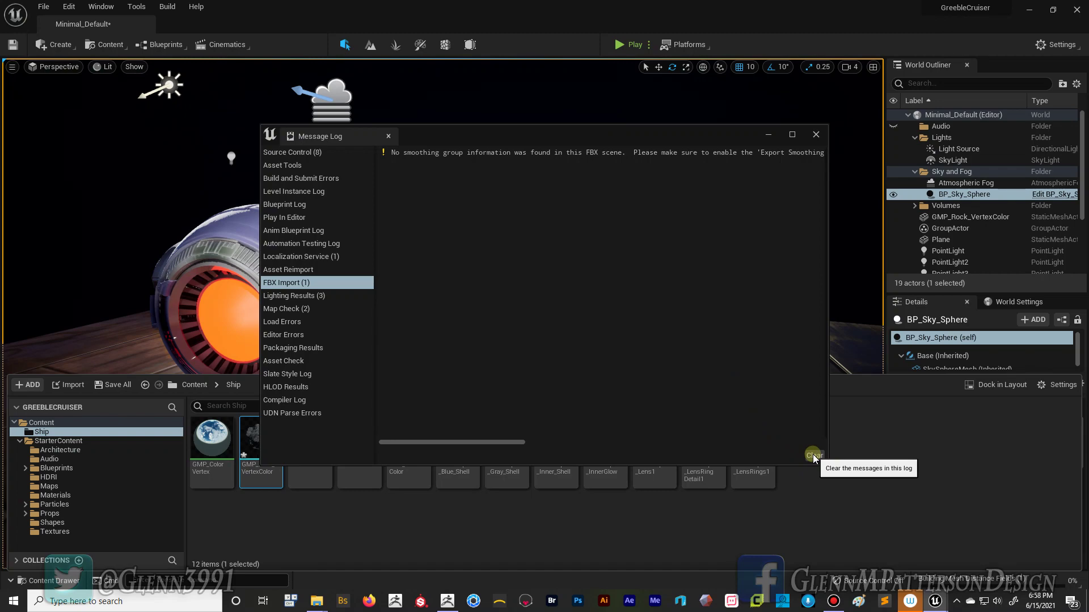
- Clear and close the FBX Import message log, then save the Minimal_Default level
click(814, 457)
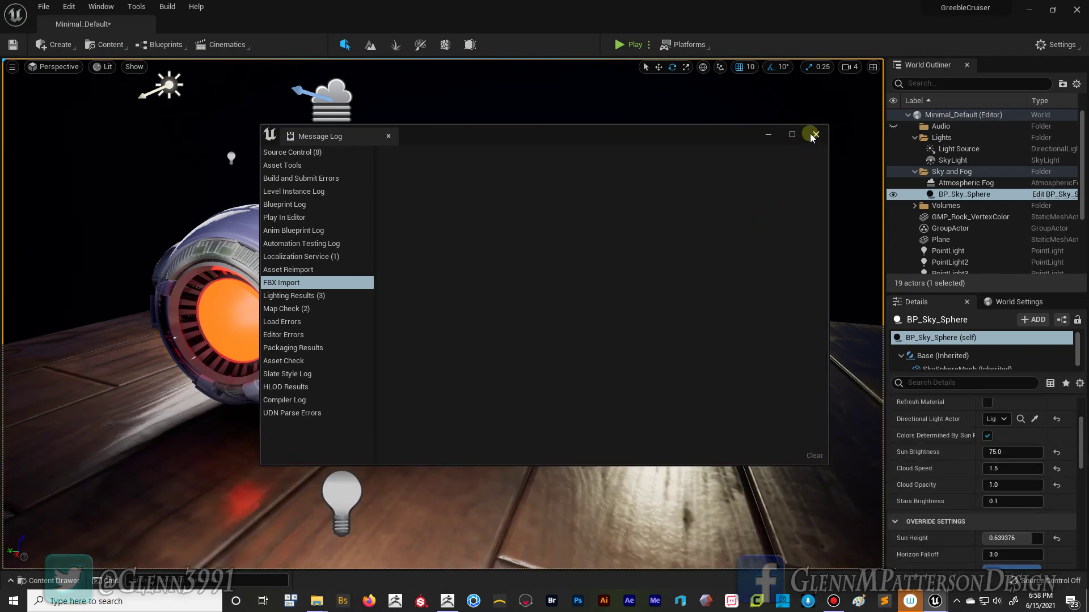
drag(811, 131, 814, 134)
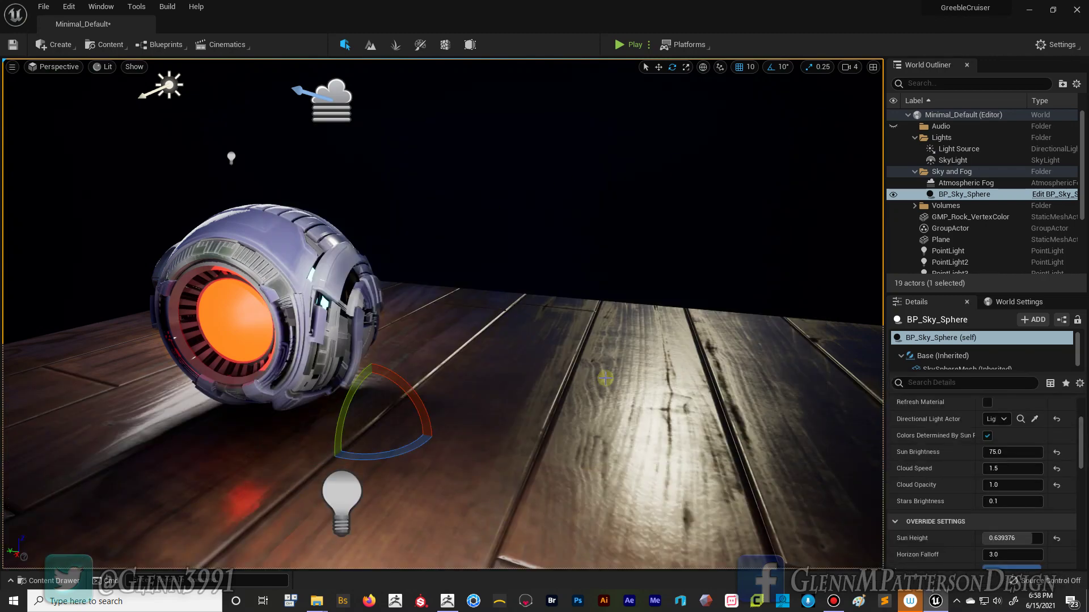
key(ctrl+space)
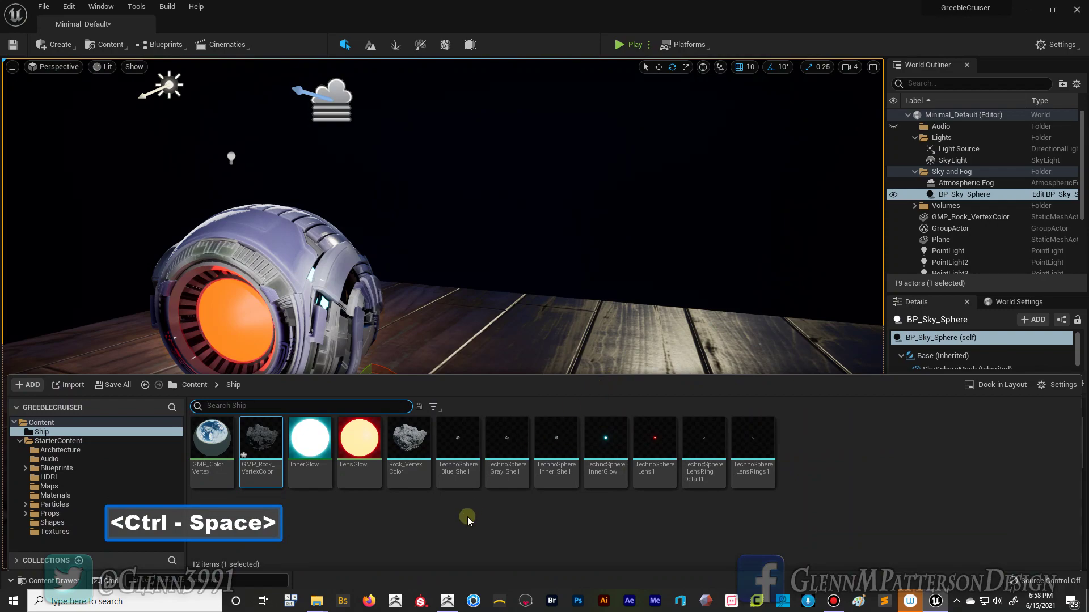
mouse_move(256, 473)
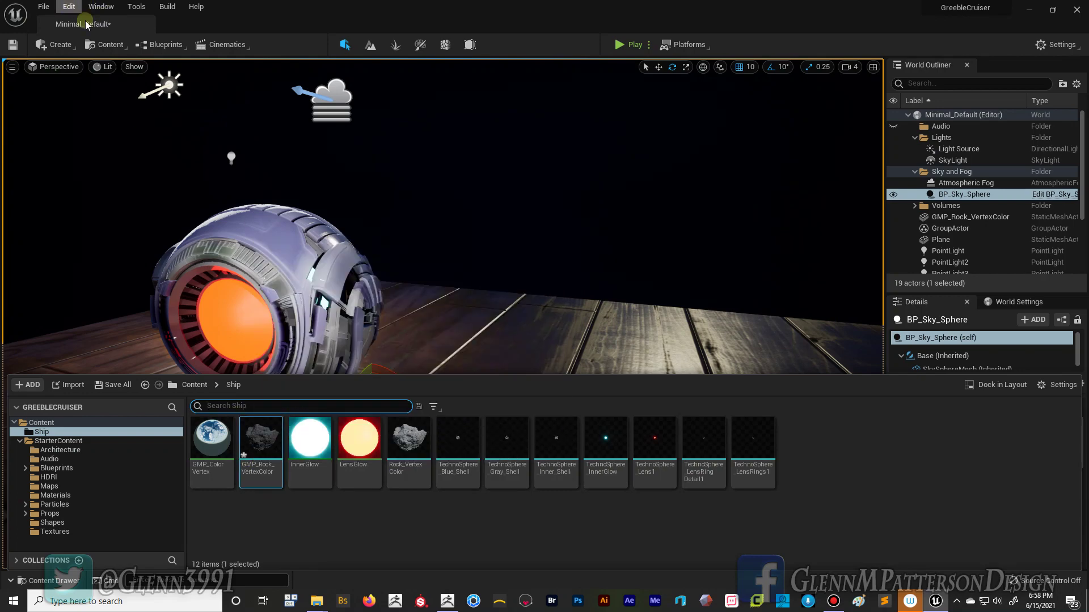
click(14, 45)
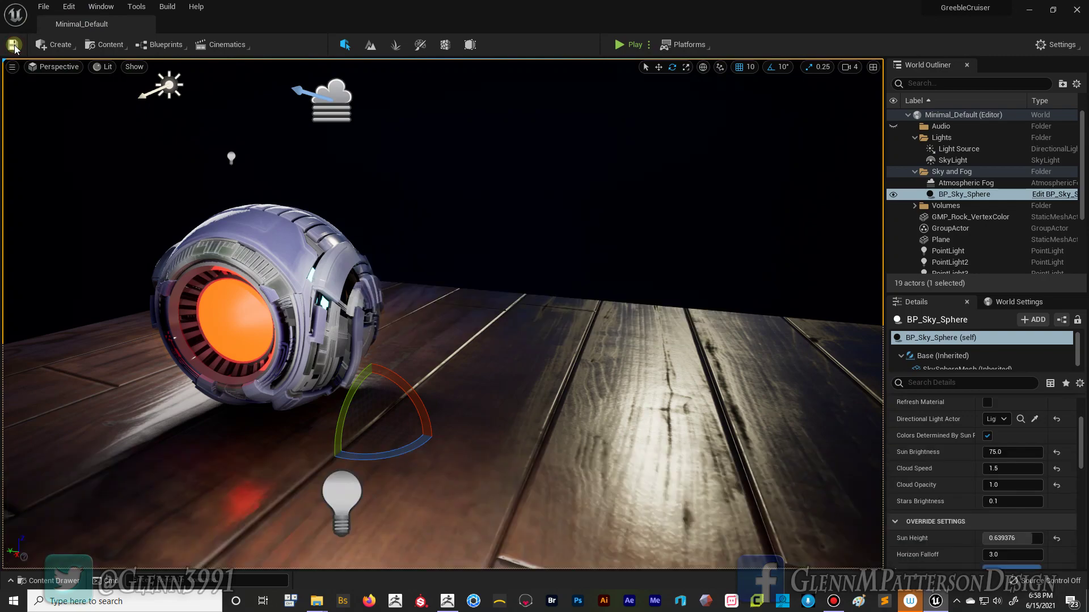
key(ctrl+space)
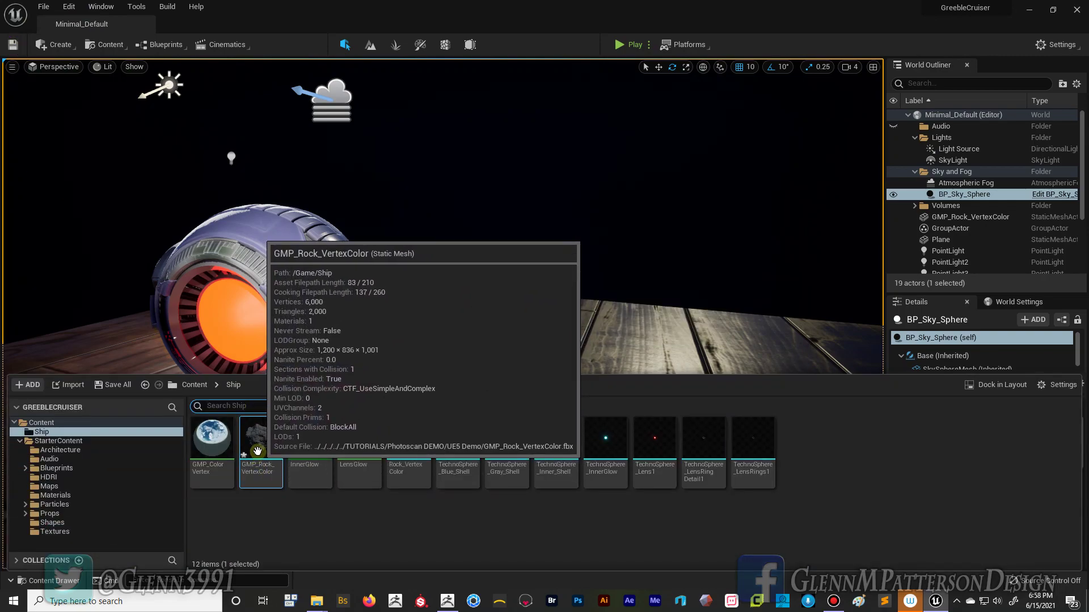
- Open GMP_Rock_VertexColor in the mesh editor and orbit around the plain grey rock
double_click(256, 455)
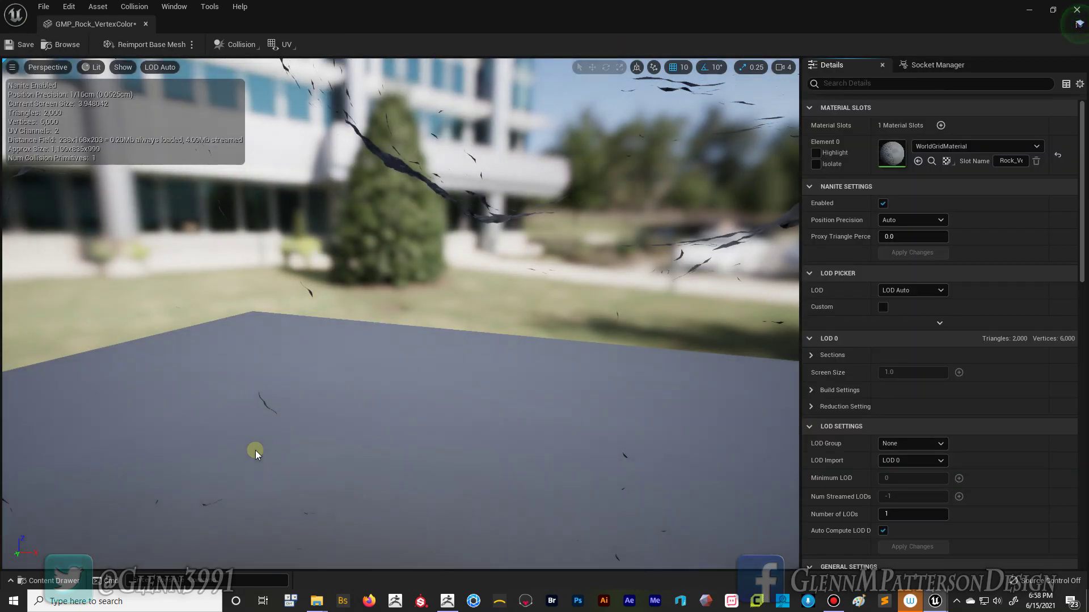
alt+right_drag(498, 450, 414, 463)
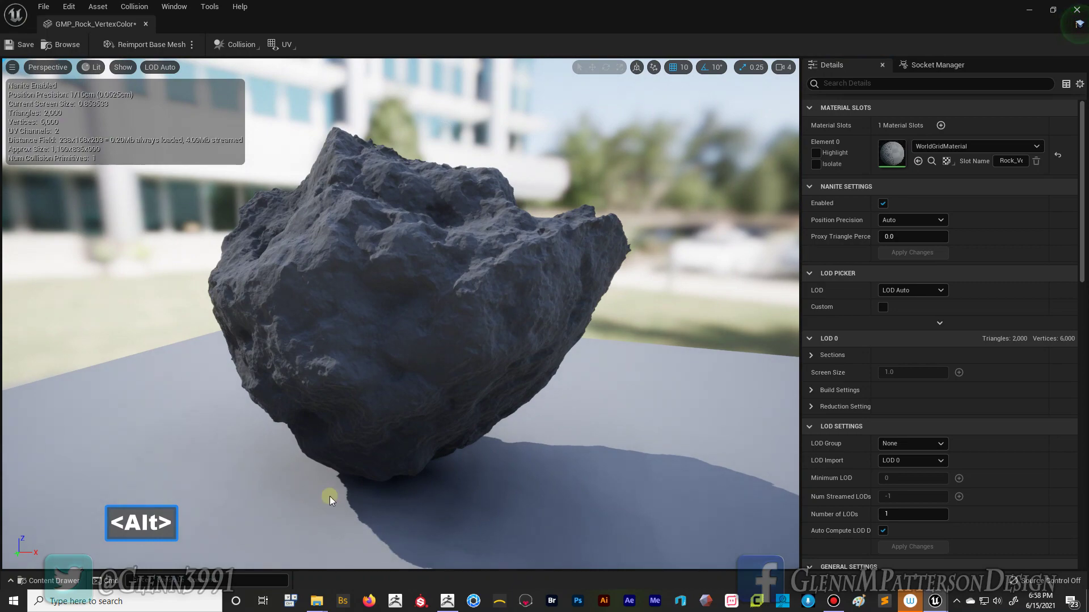
alt+drag(258, 425, 300, 403)
mouse_move(161, 452)
alt+mouse_down()
mouse_move(210, 445)
mouse_move(161, 452)
alt+mouse_up()
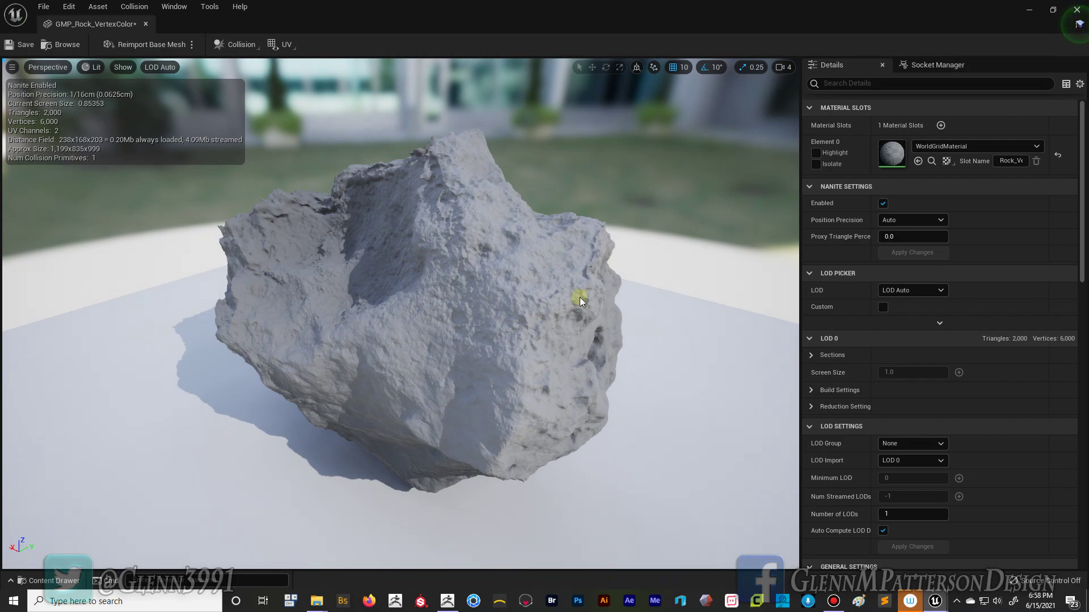
- Scroll the Details panel to Import Settings, showing Vertex Color Import set to Ignore
scroll(867, 301, down, 1)
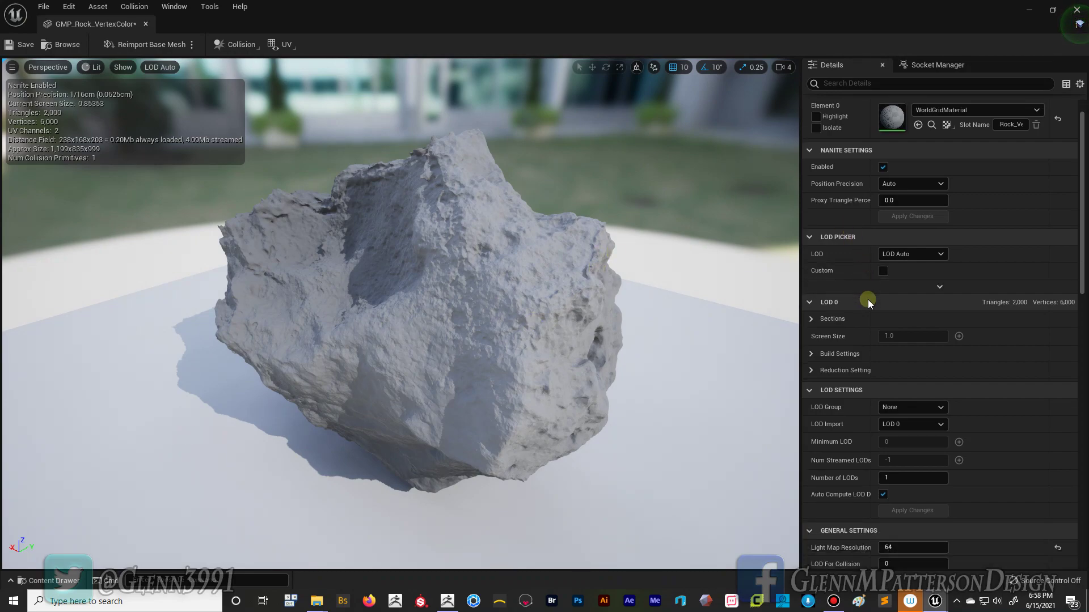
scroll(867, 299, down, 4)
scroll(867, 299, up, 5)
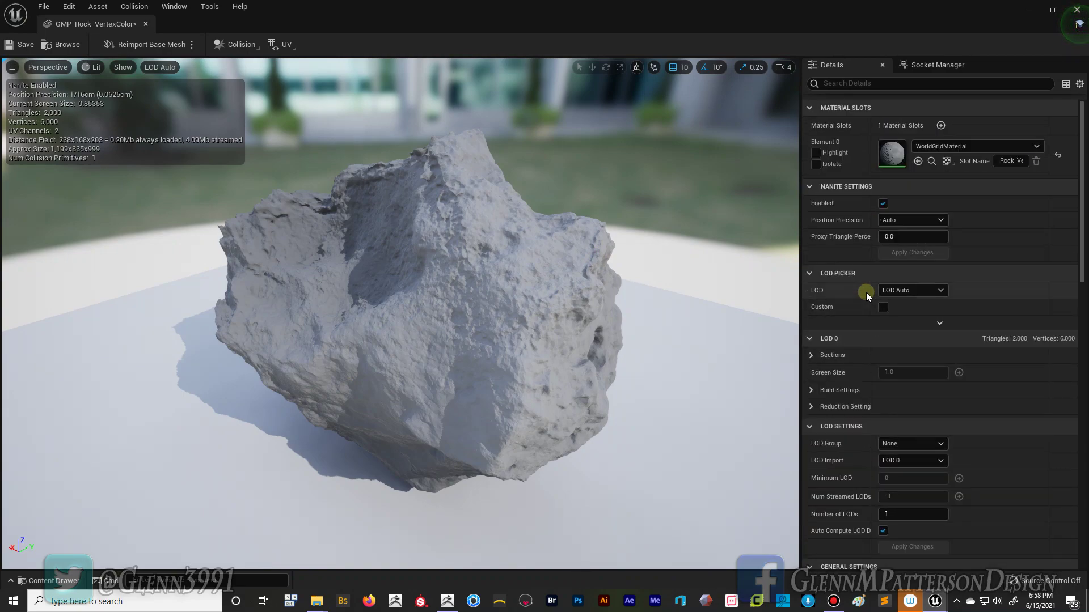
scroll(863, 284, down, 2)
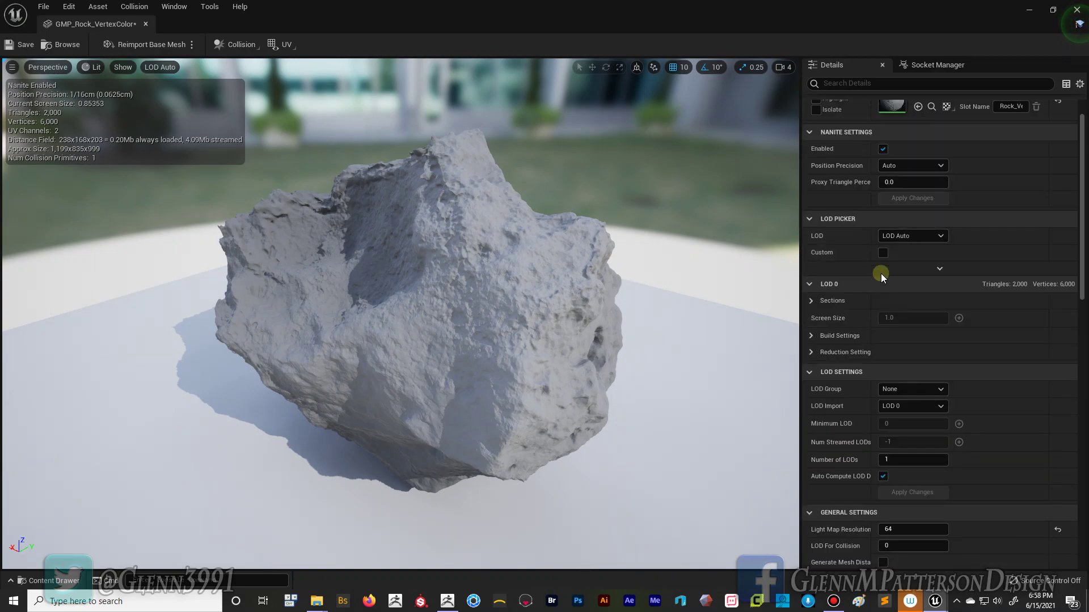
scroll(880, 274, up, 2)
click(883, 203)
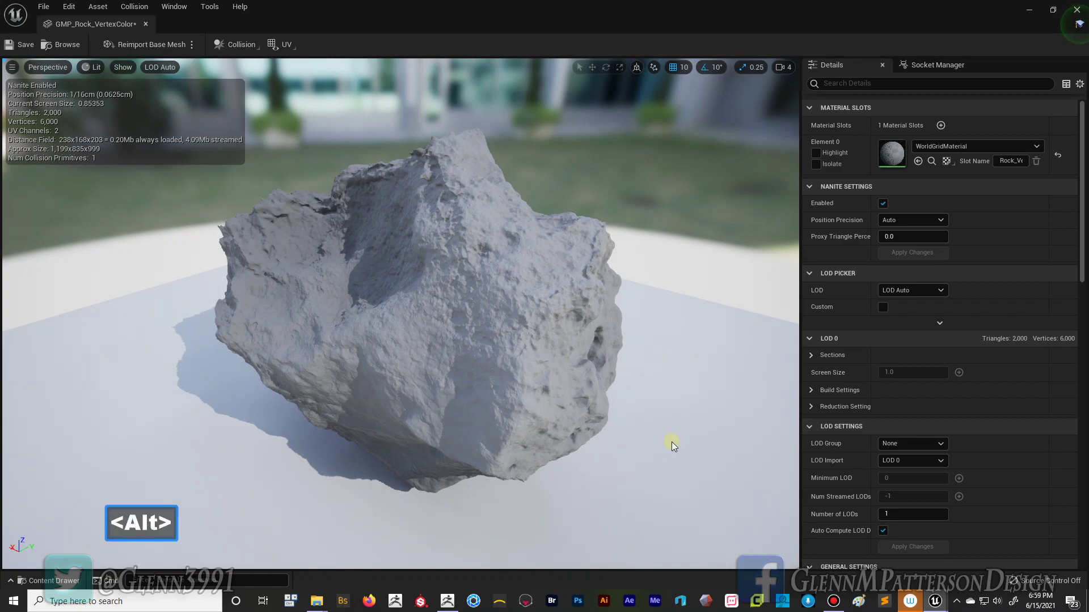
alt+right_drag(671, 441, 652, 431)
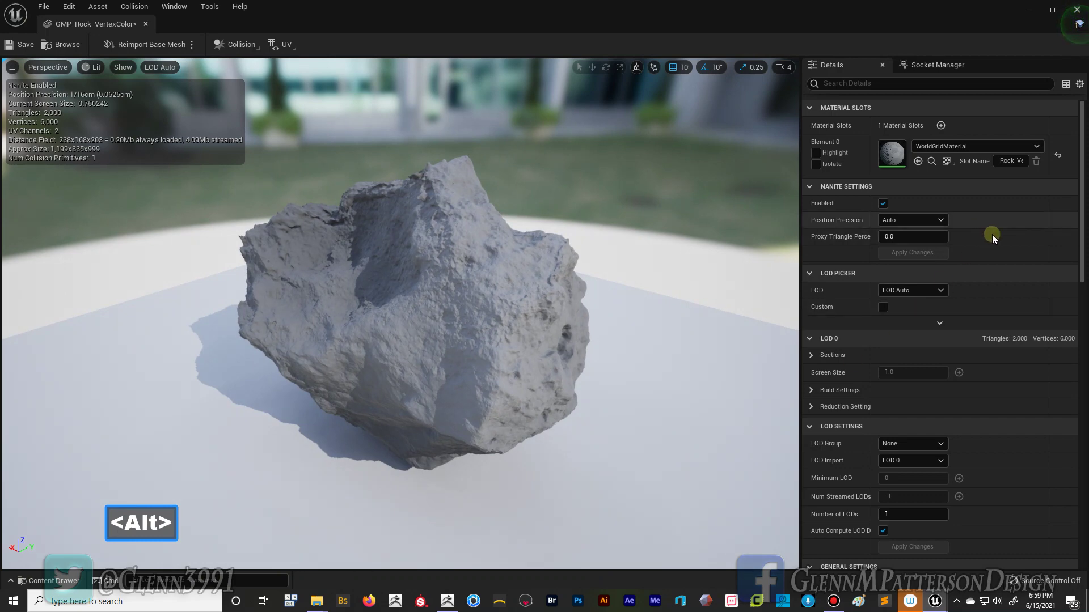
scroll(964, 411, down, 2)
scroll(963, 406, down, 15)
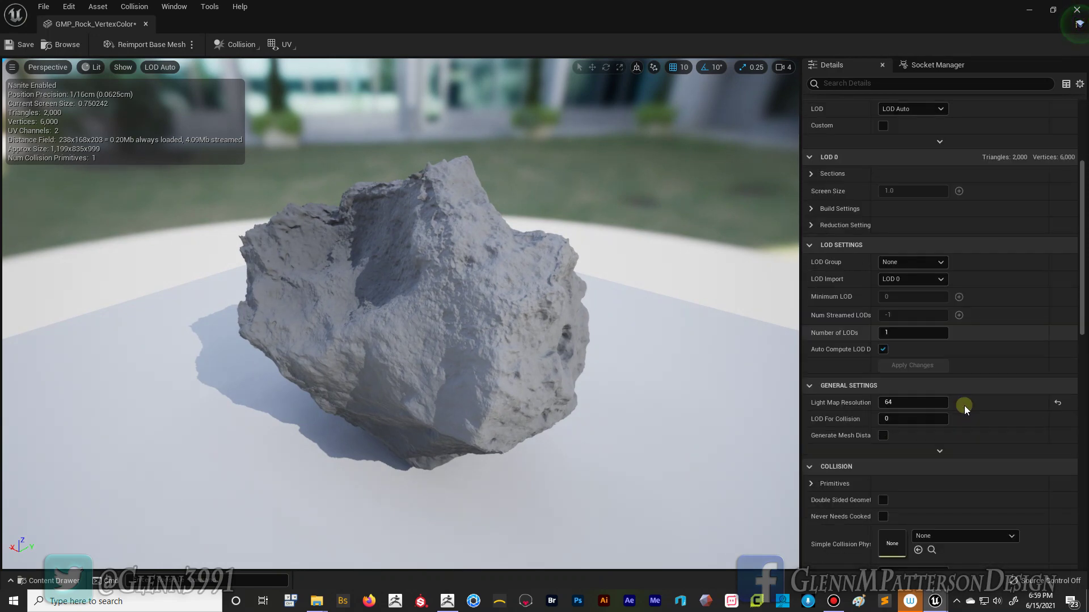
scroll(963, 396, down, 3)
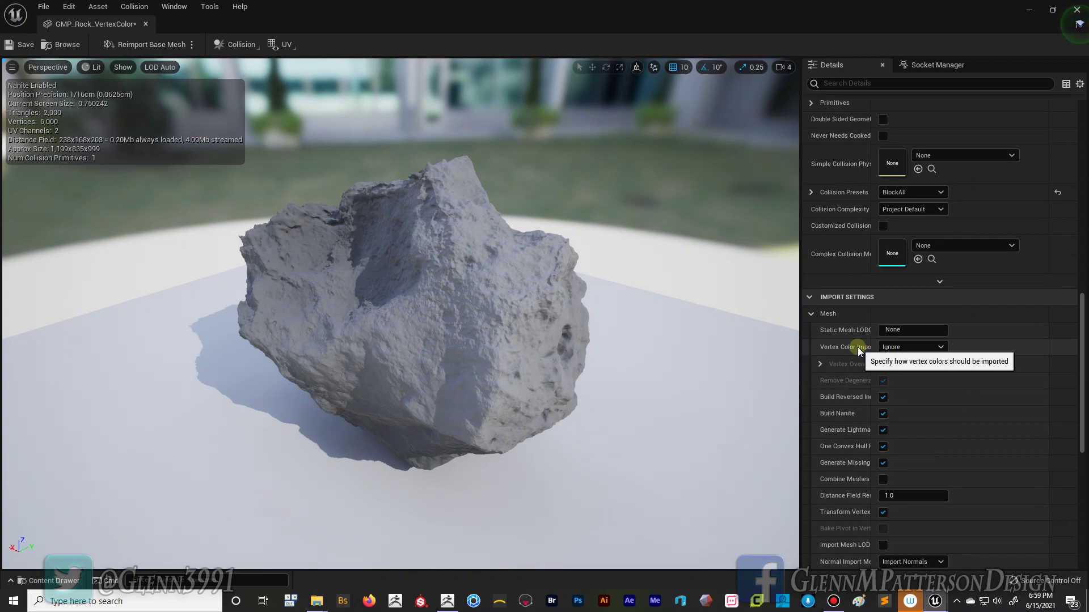
- Set GMP_Rock_VertexColor's Vertex Color Import Option to Replace and reimport the rock mesh
click(900, 348)
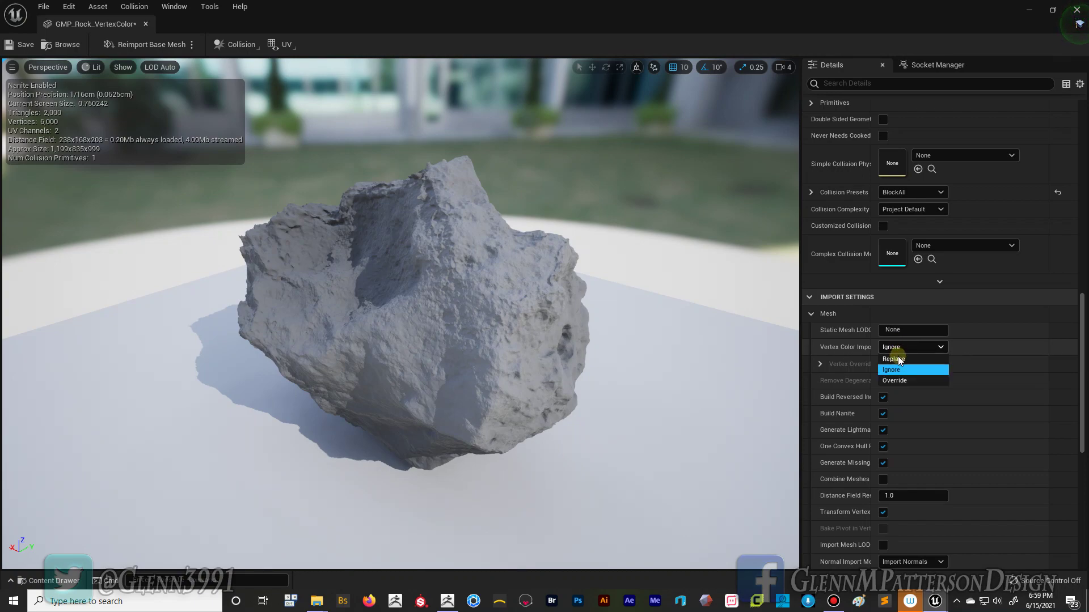
click(898, 359)
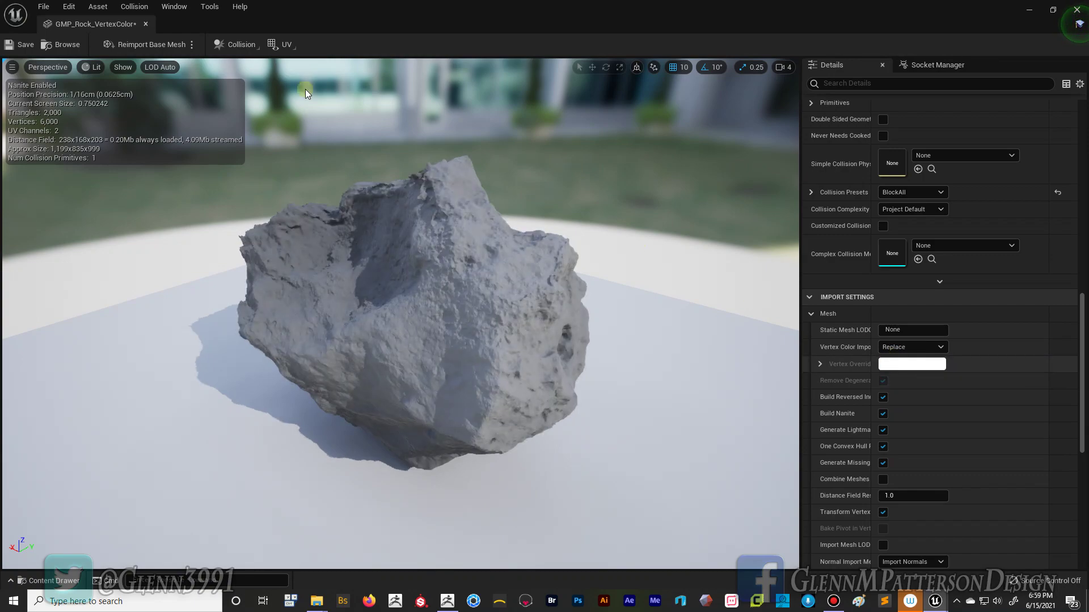
click(141, 49)
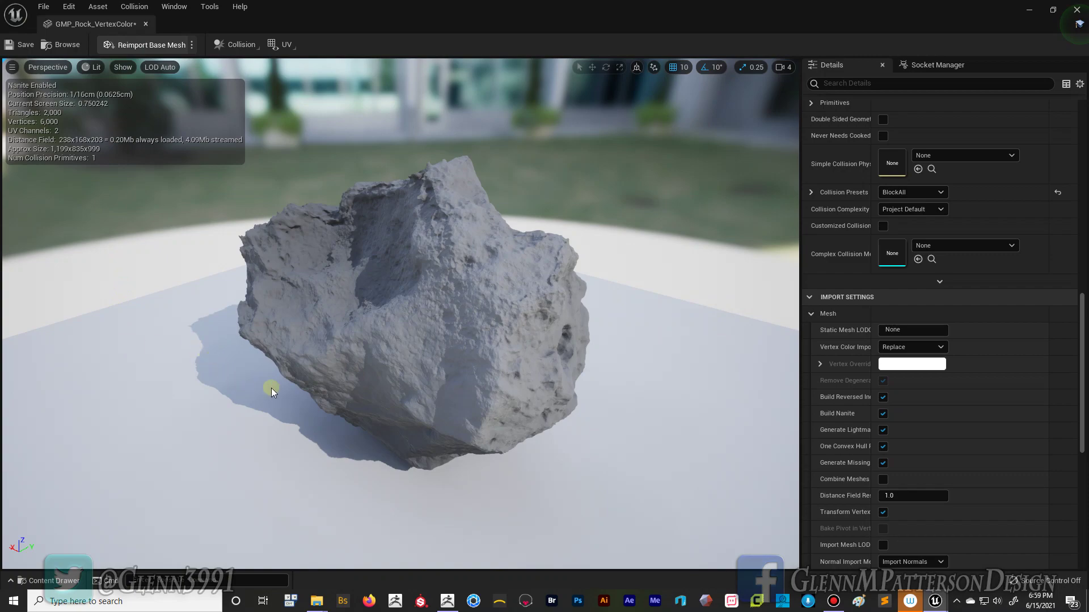
- Save the reimported GMP_Rock_VertexColor mesh and close the Static Mesh Editor
click(25, 46)
click(19, 44)
key(F9)
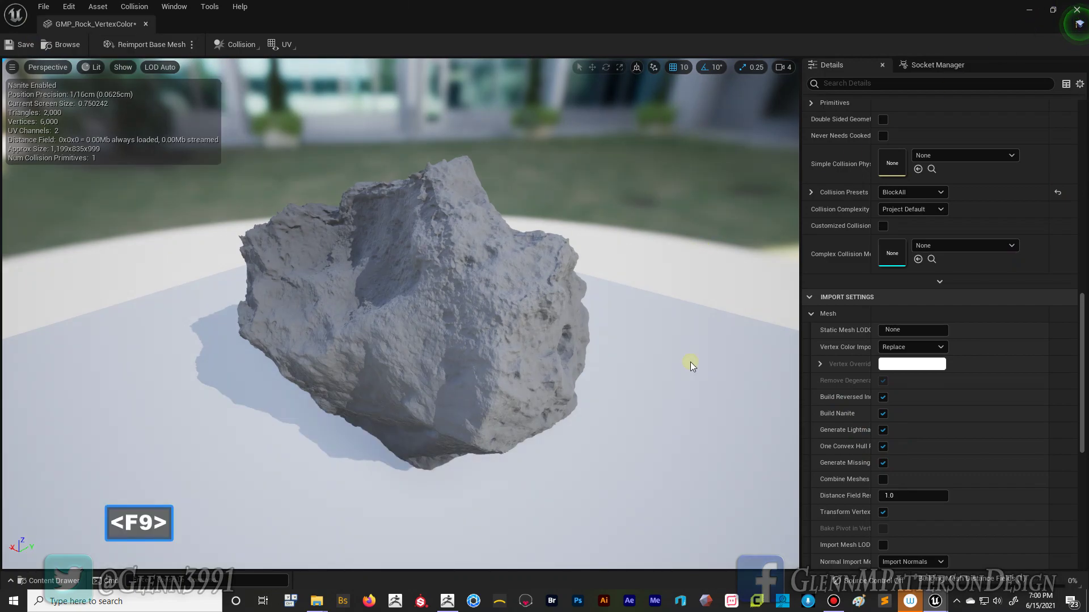
click(22, 47)
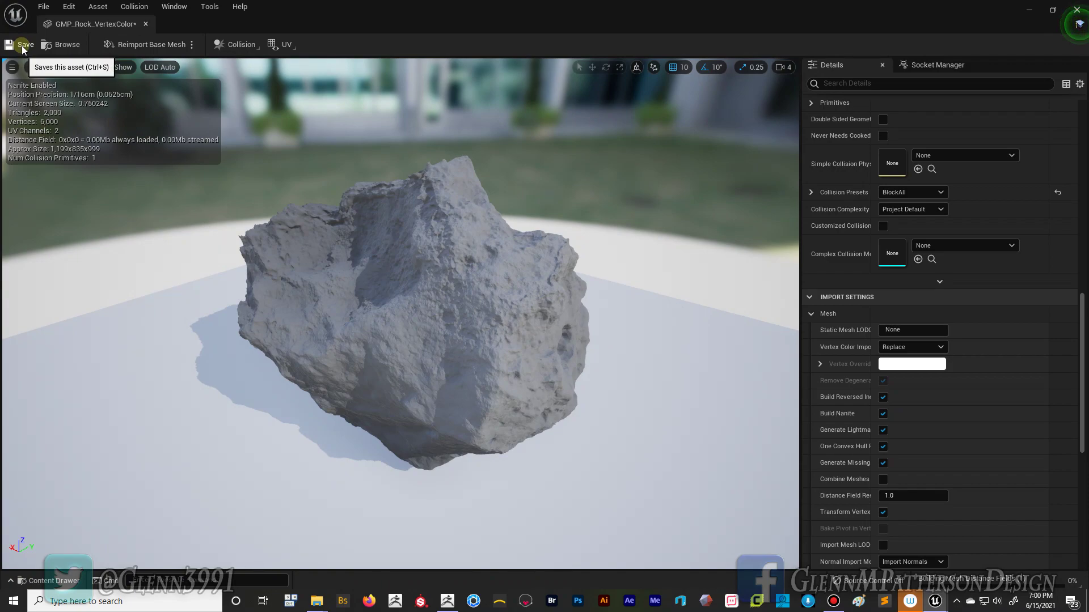
click(23, 49)
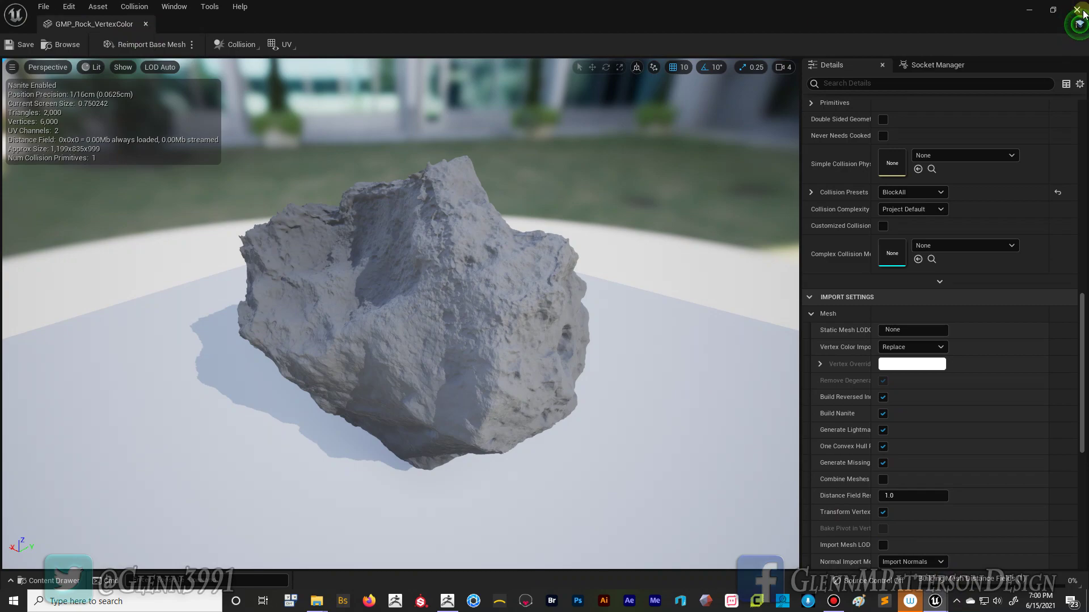
click(1078, 10)
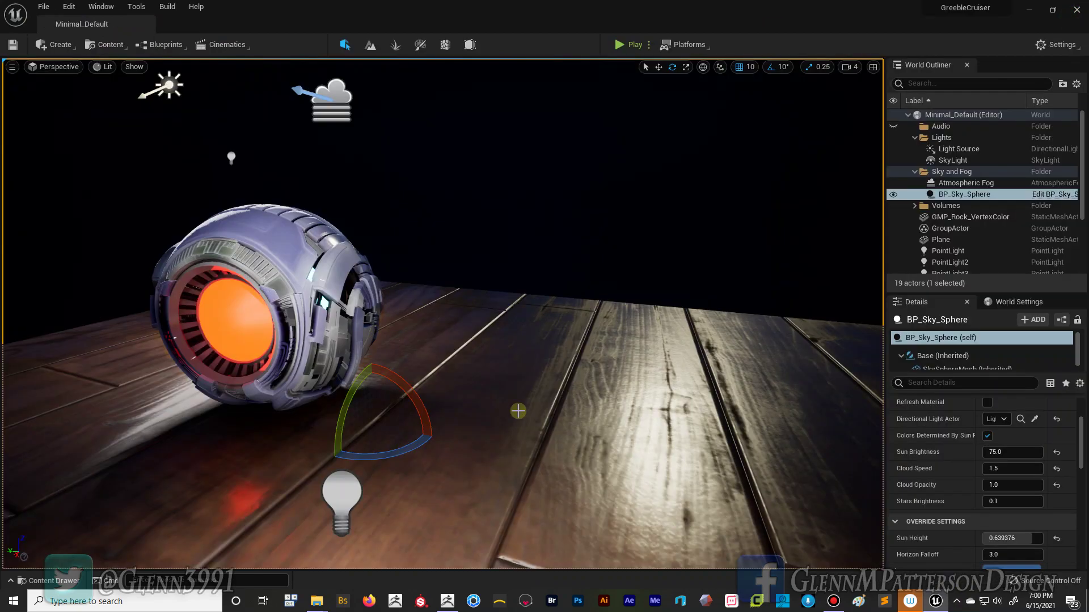
- Drag a second GMP_Rock_VertexColor from the Content Drawer into the level and raise it off the floor
key(ctrl+space)
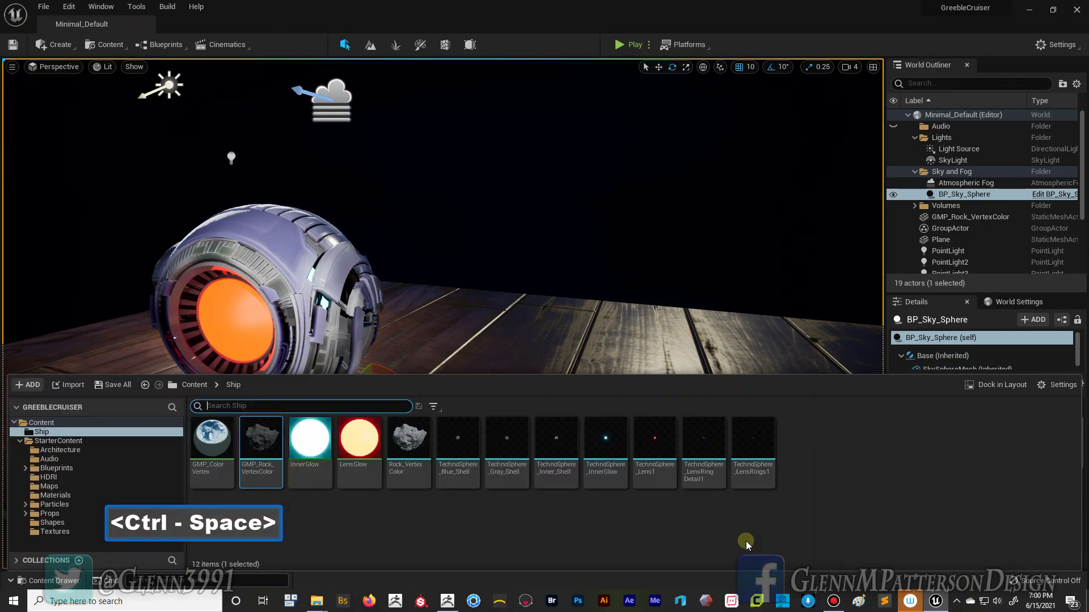
mouse_move(407, 456)
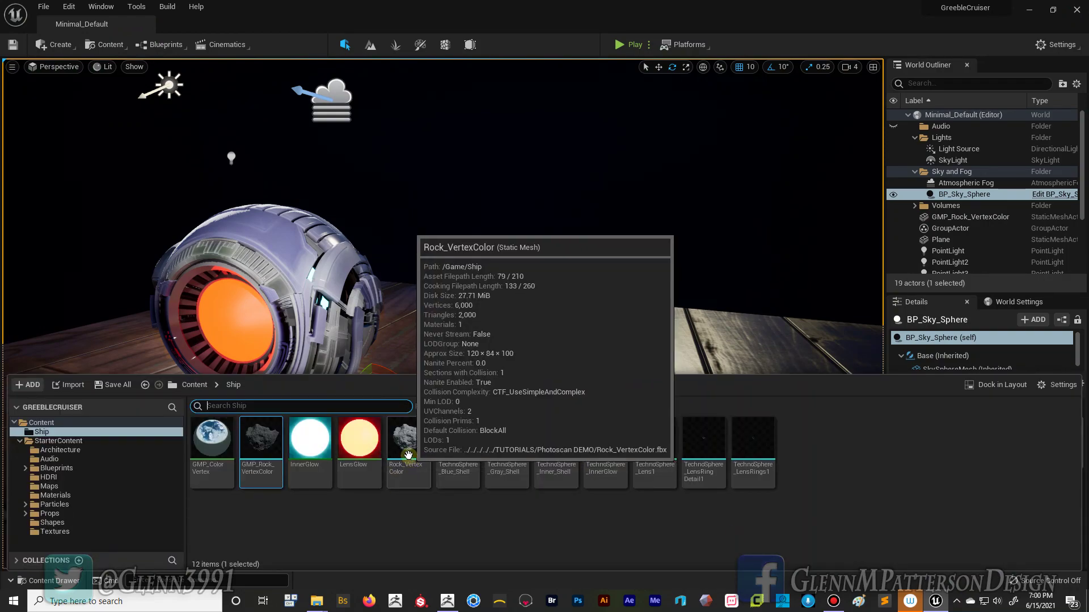
mouse_move(253, 452)
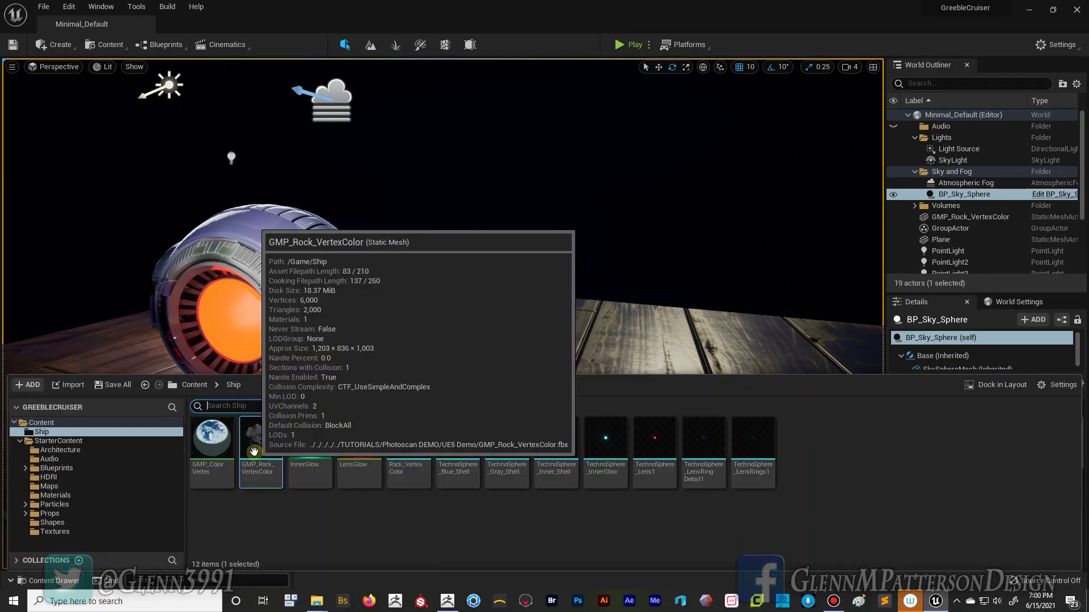
drag(254, 452, 622, 414)
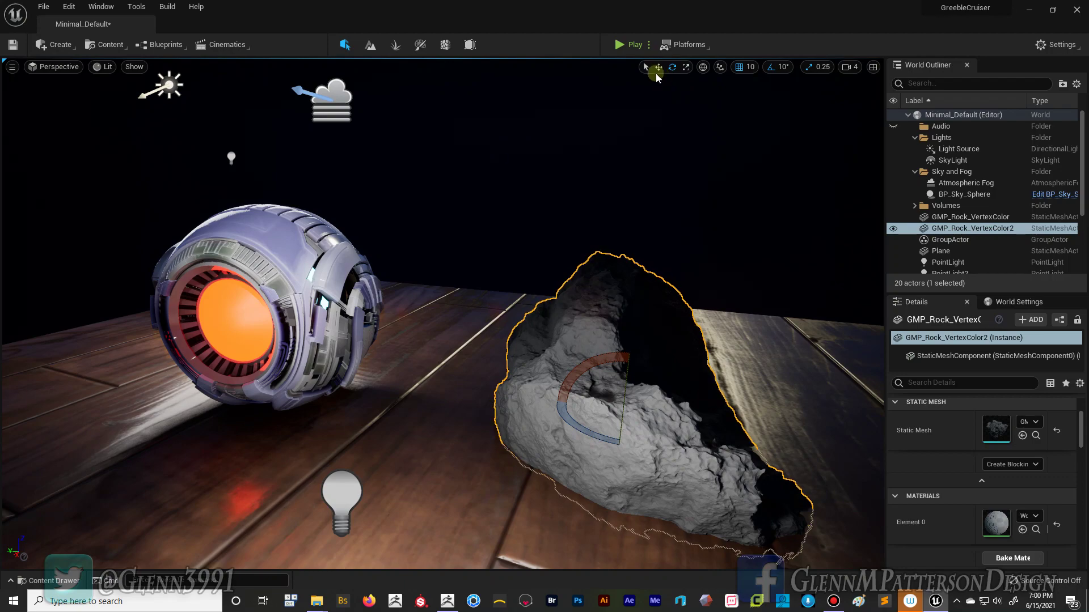
click(658, 68)
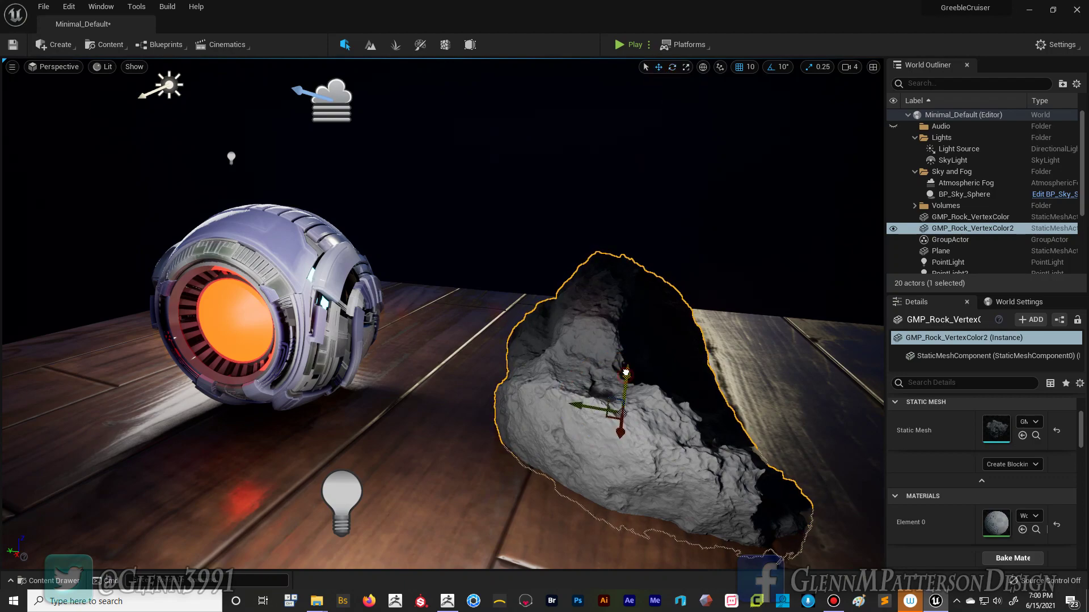
drag(625, 373, 660, 218)
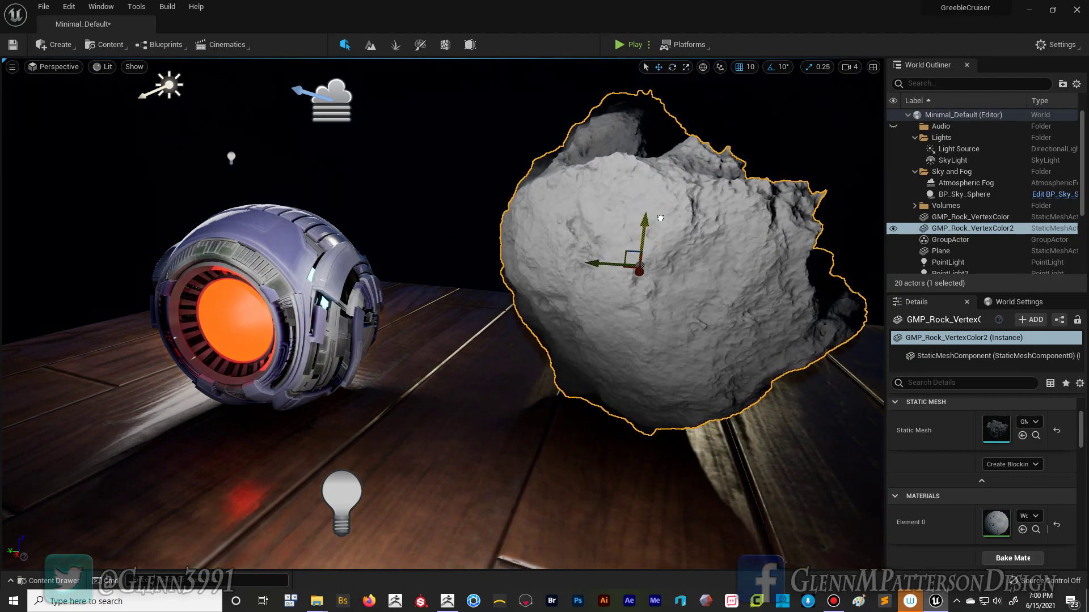
- Scale the rock up, then shrink it and move it lower and left beside the sphere
click(685, 67)
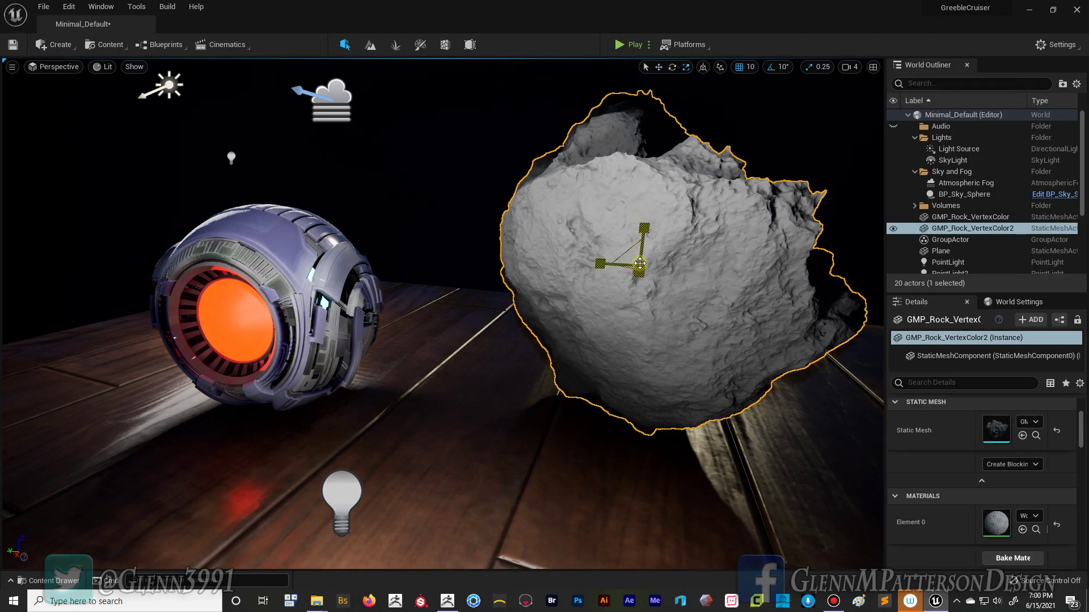
drag(639, 263, 682, 275)
key(ctrl+z)
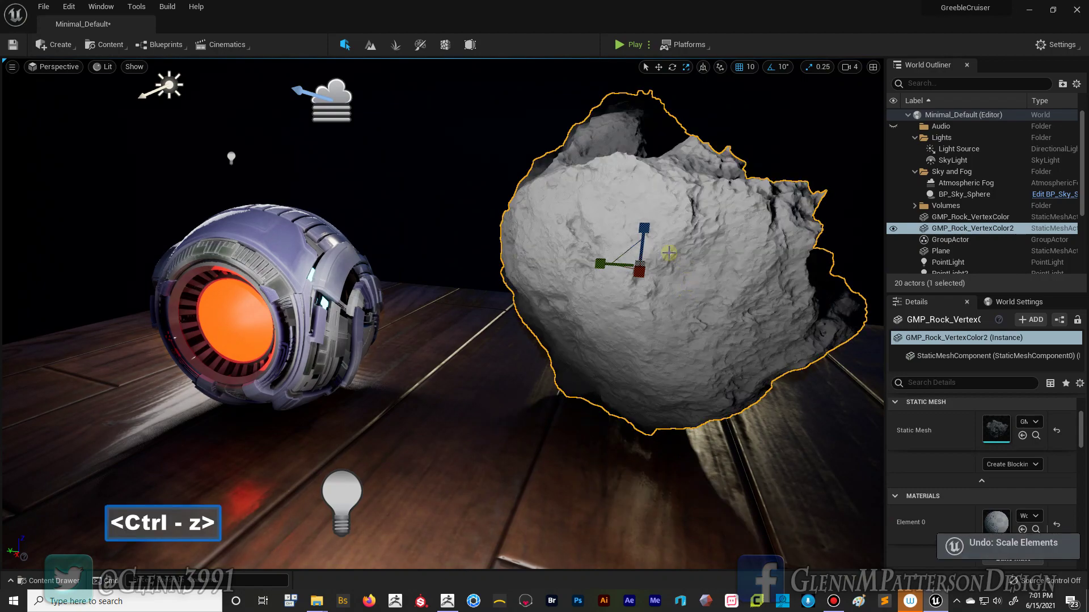
drag(641, 263, 754, 277)
click(672, 66)
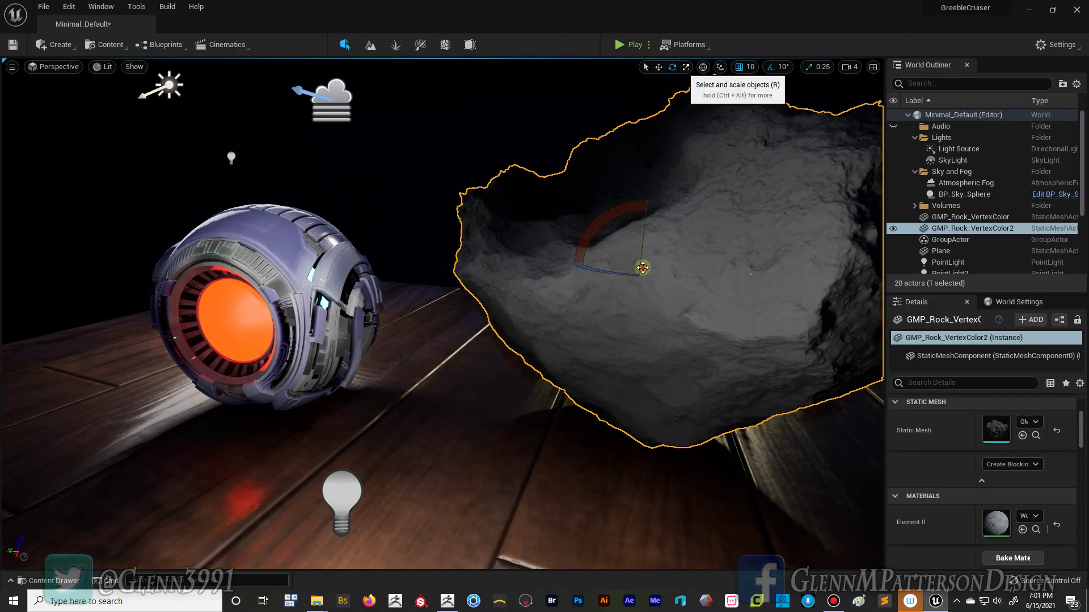
key(r)
mouse_move(642, 268)
mouse_down()
mouse_move(587, 296)
mouse_move(683, 238)
mouse_move(633, 249)
mouse_up()
click(658, 67)
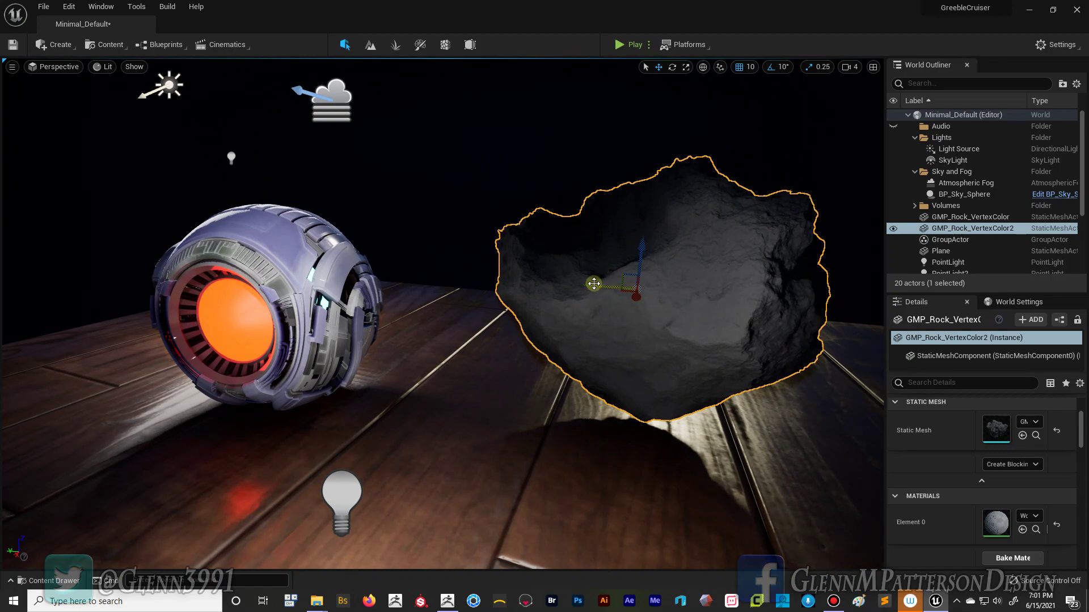
drag(590, 282, 566, 307)
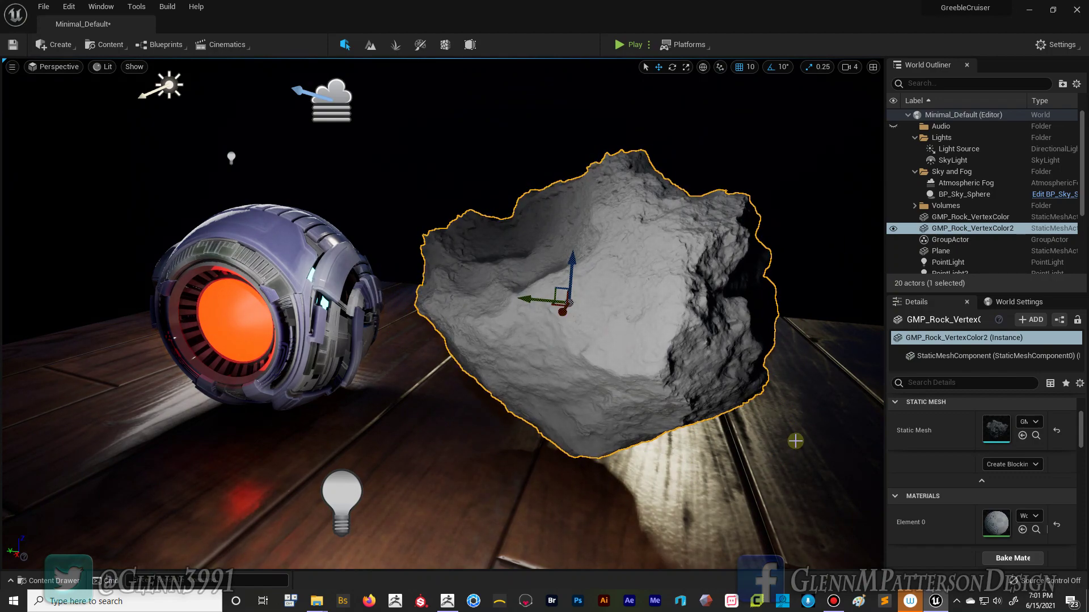
key(ctrl)
- Open the GMP_ColorVertex material from the Ship folder in the Content Drawer
key(ctrl+space)
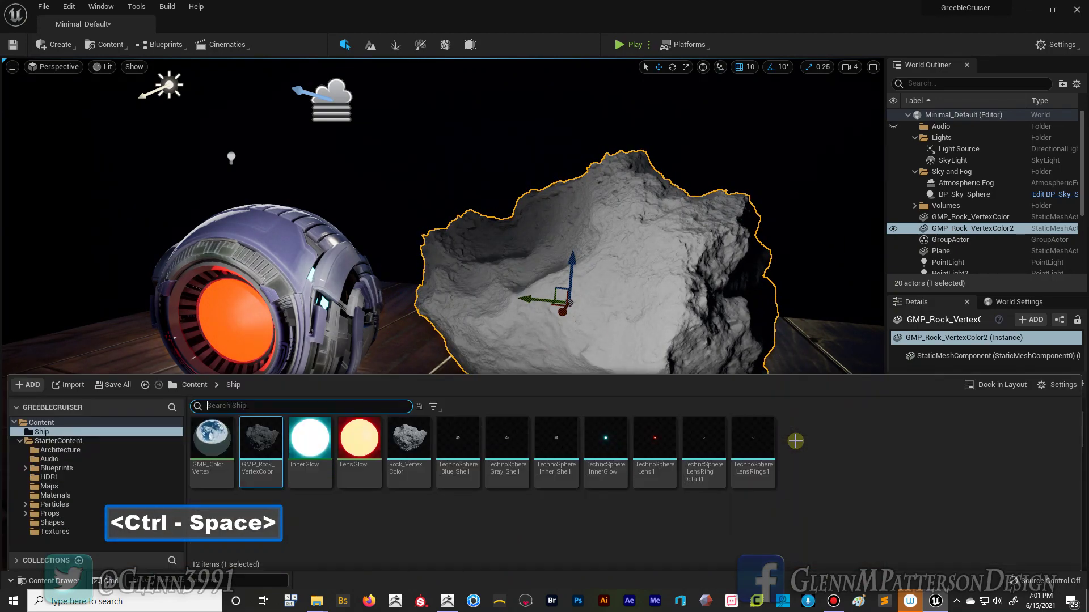
click(209, 444)
double_click(209, 445)
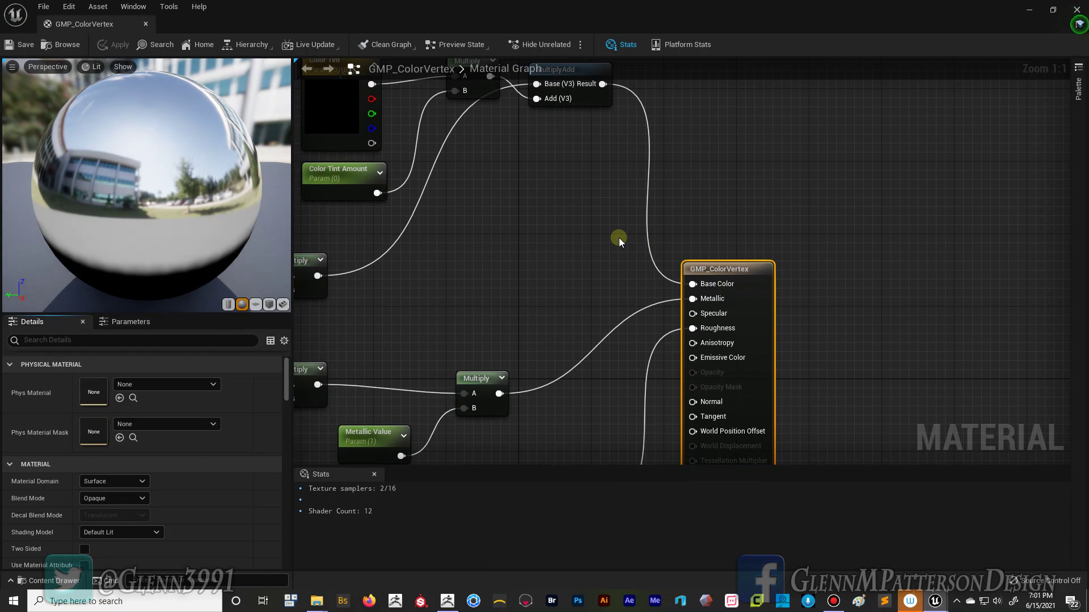
- Zoom out on the material graph and drag the GMP_ColorVertex output node further right
scroll(618, 237, down, 5)
scroll(618, 237, up, 2)
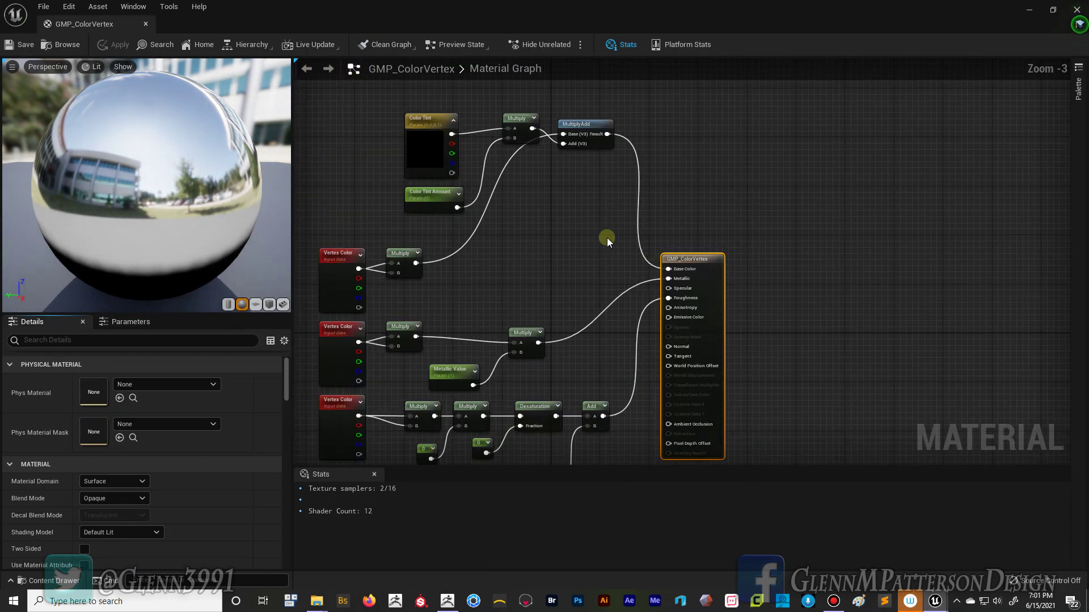
right_drag(549, 245, 656, 210)
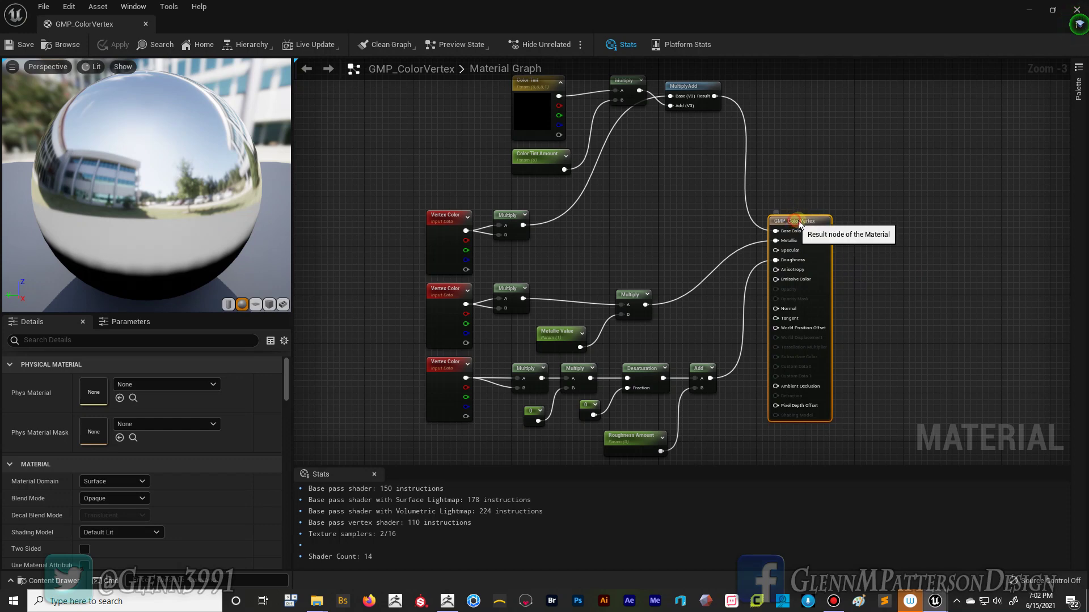
drag(800, 223, 836, 222)
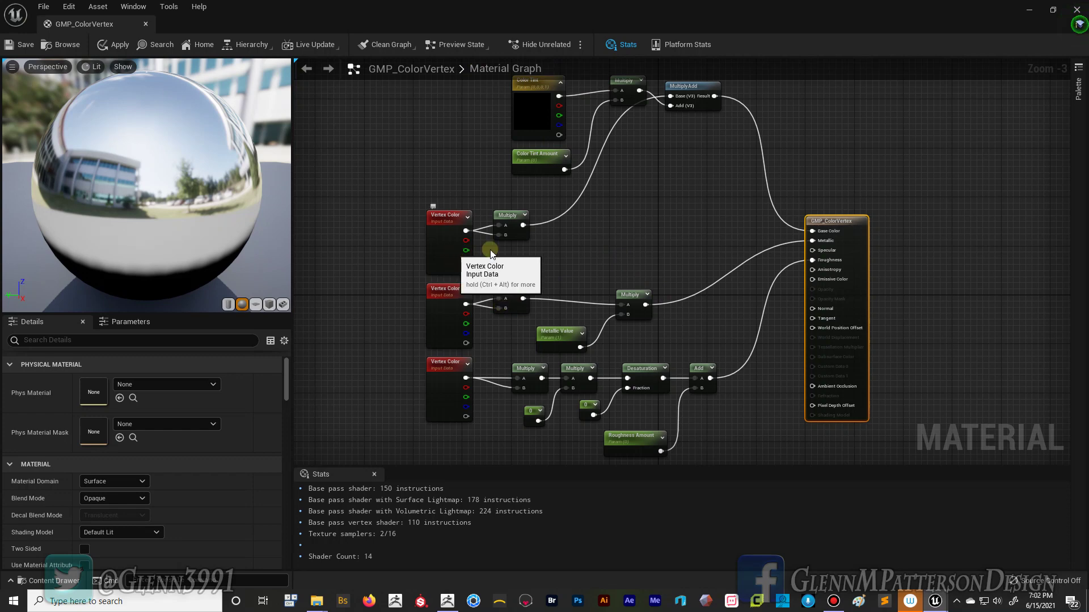
- Zoom in and pan across the Color Tint, vertex colour and Metallic Value nodes
scroll(692, 250, up, 2)
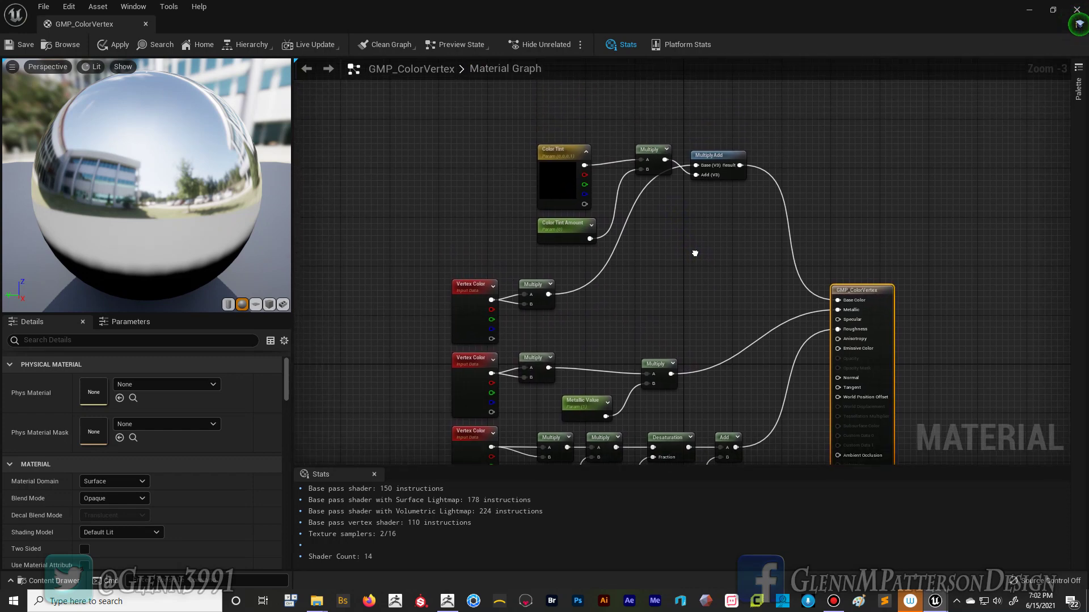
scroll(694, 263, up, 1)
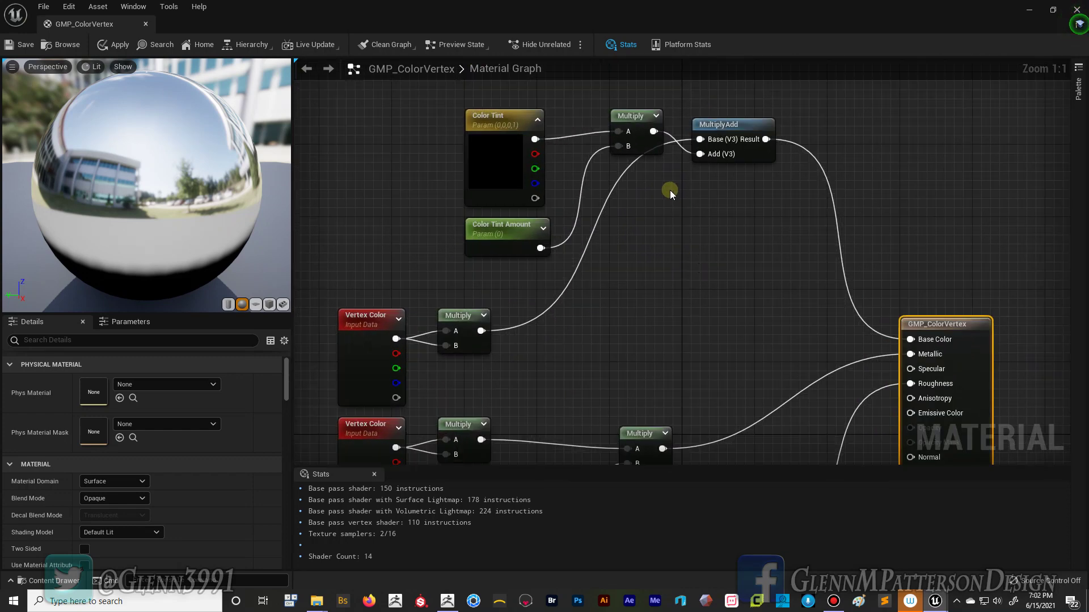
right_drag(669, 189, 722, 268)
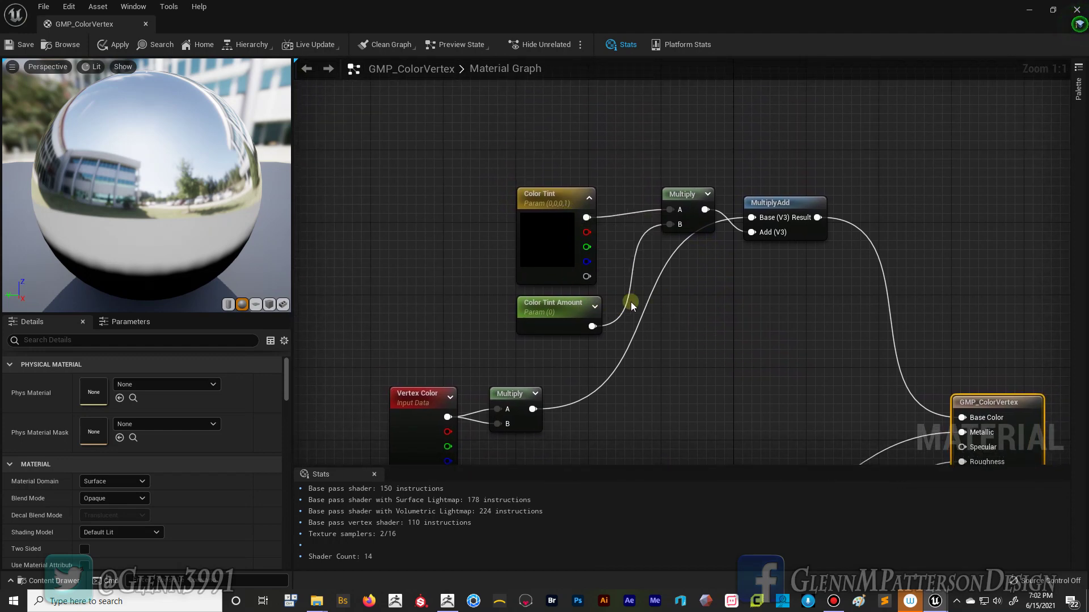
right_drag(721, 363, 716, 232)
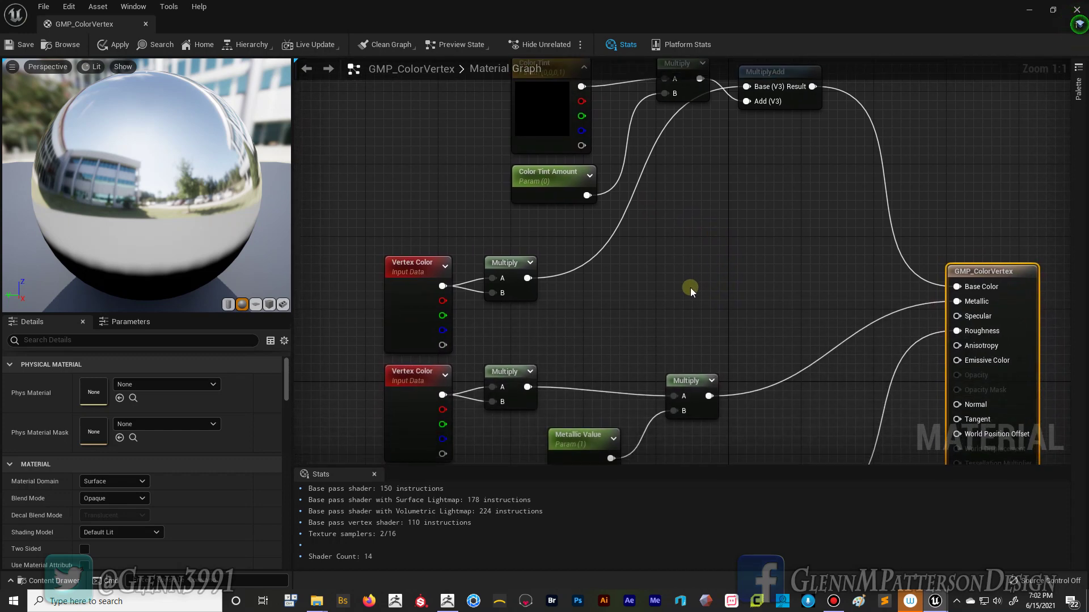
right_drag(691, 305, 667, 171)
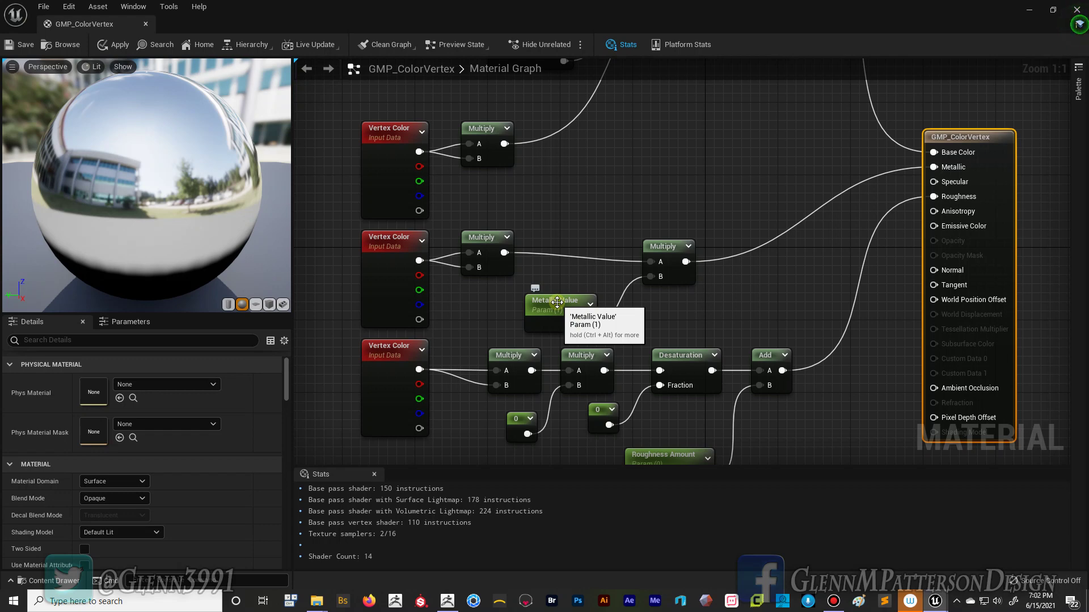
right_drag(658, 323, 650, 237)
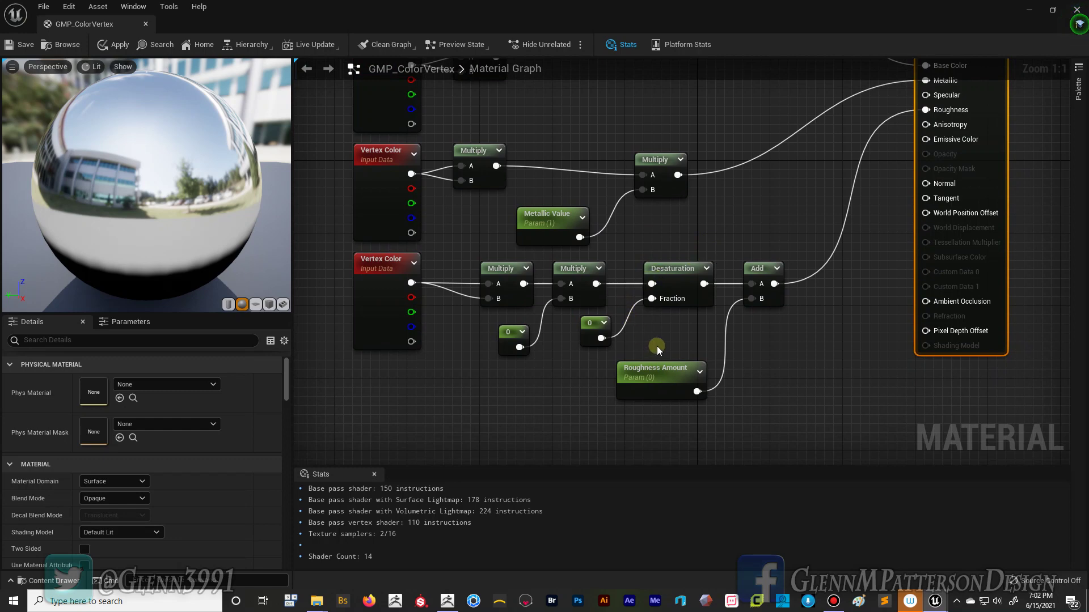
mouse_move(665, 368)
mouse_down()
mouse_move(682, 386)
mouse_move(665, 381)
mouse_up()
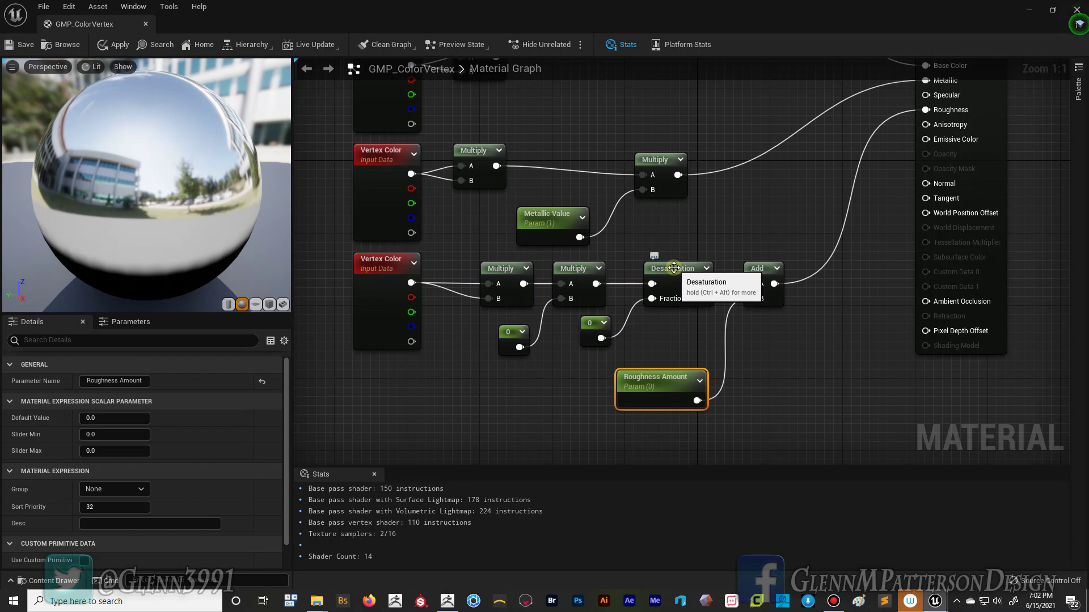
right_drag(656, 332, 664, 345)
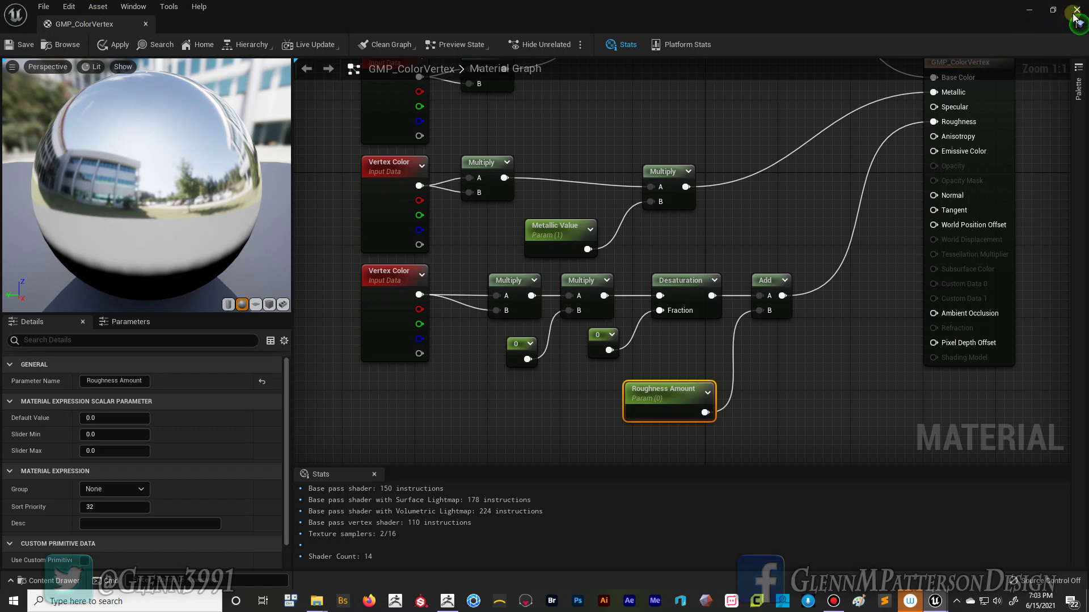
key(ctrl+s)
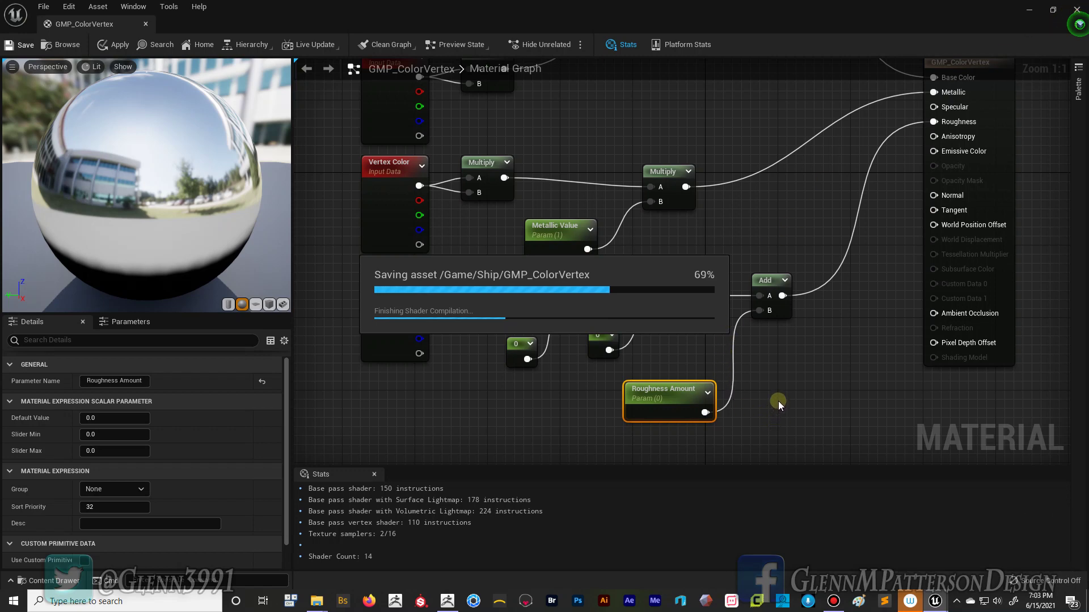
- Save the GMP_ColorVertex material and close its editor
key(F9)
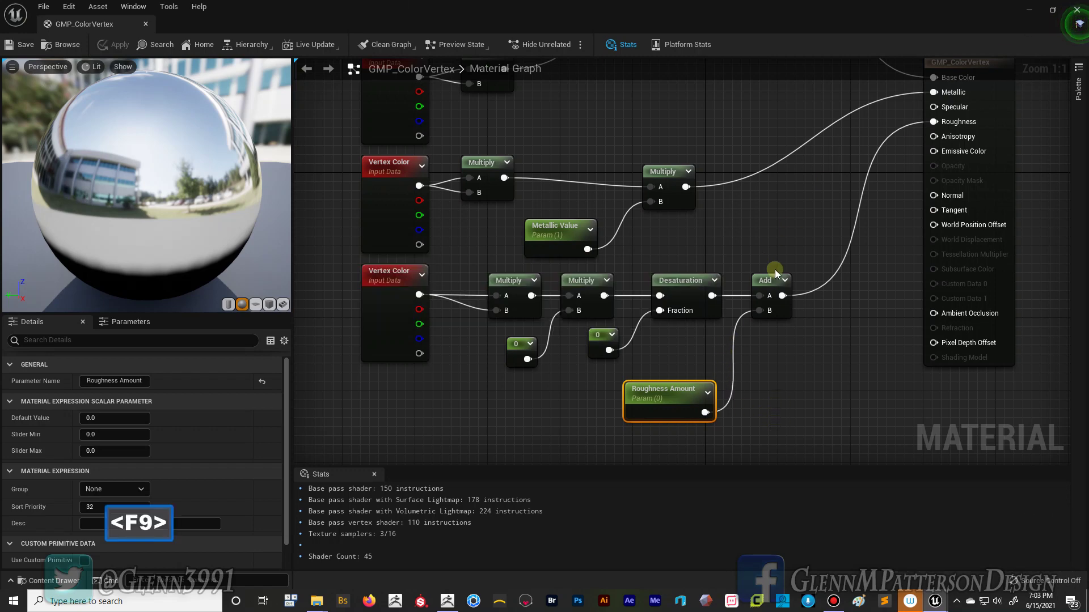
click(1076, 10)
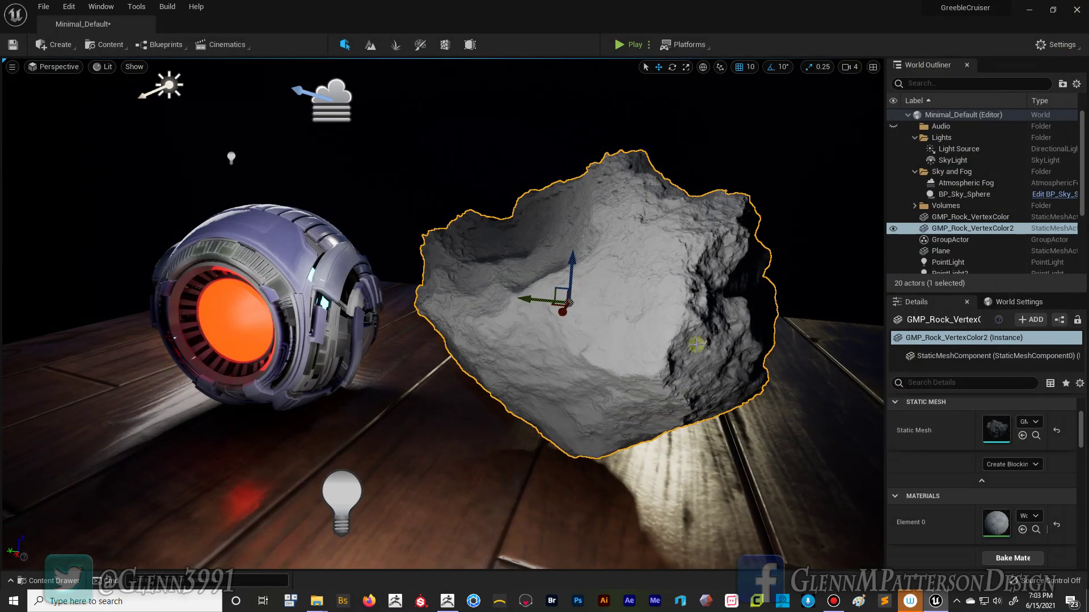
- Drag GMP_ColorVertex onto the GMP_Rock_VertexColor2 rock and orbit to view its painted colours
key(ctrl)
key(ctrl+space)
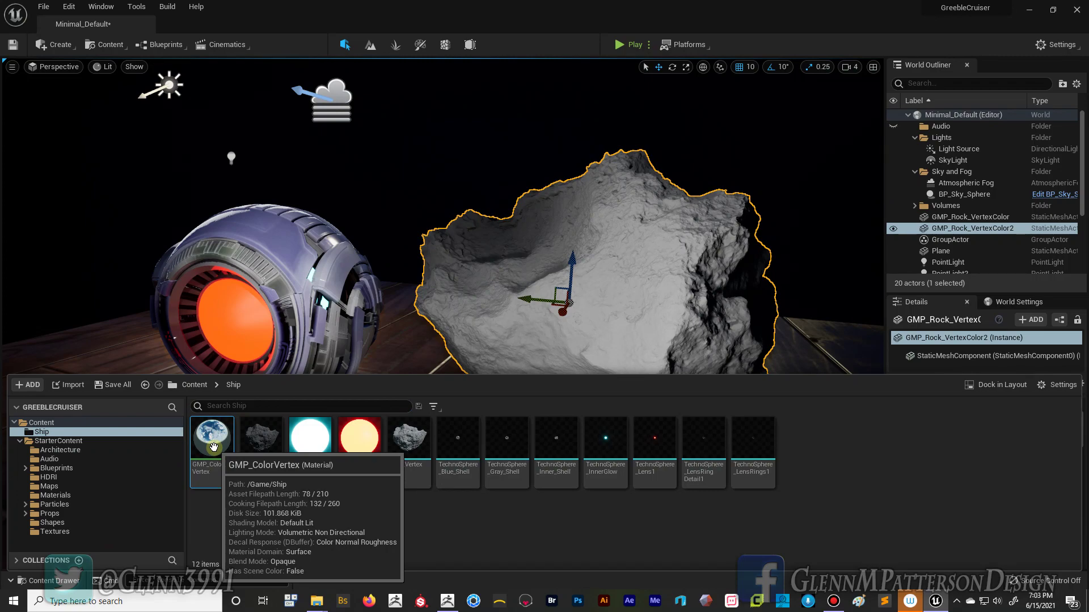
drag(213, 448, 635, 286)
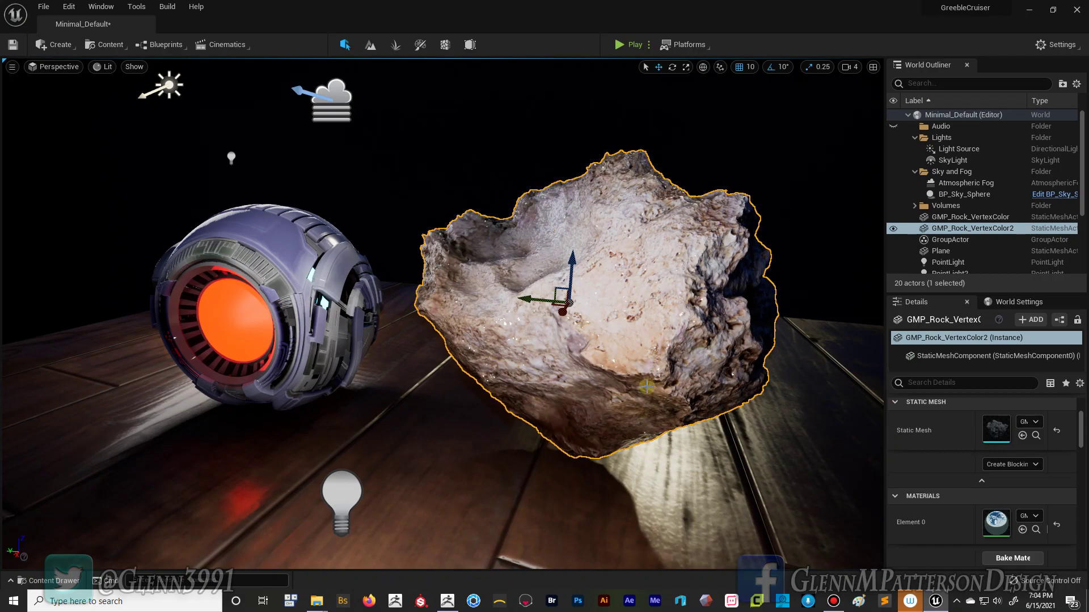
alt+drag(655, 402, 830, 395)
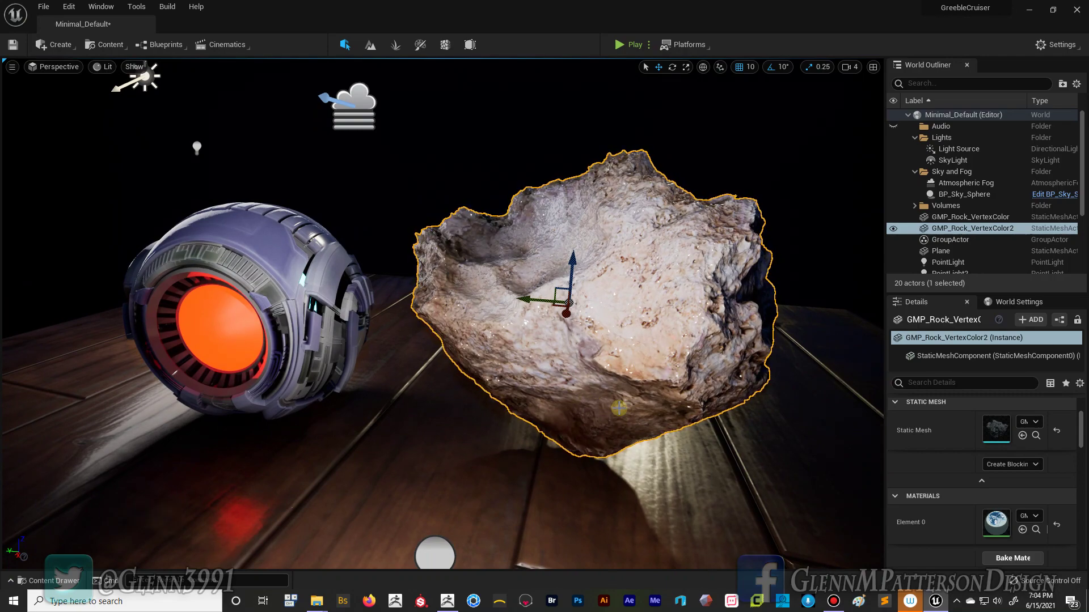
- Reopen GMP_ColorVertex as a floating window on the right, with the rock framed in the level view
key(ctrl+space)
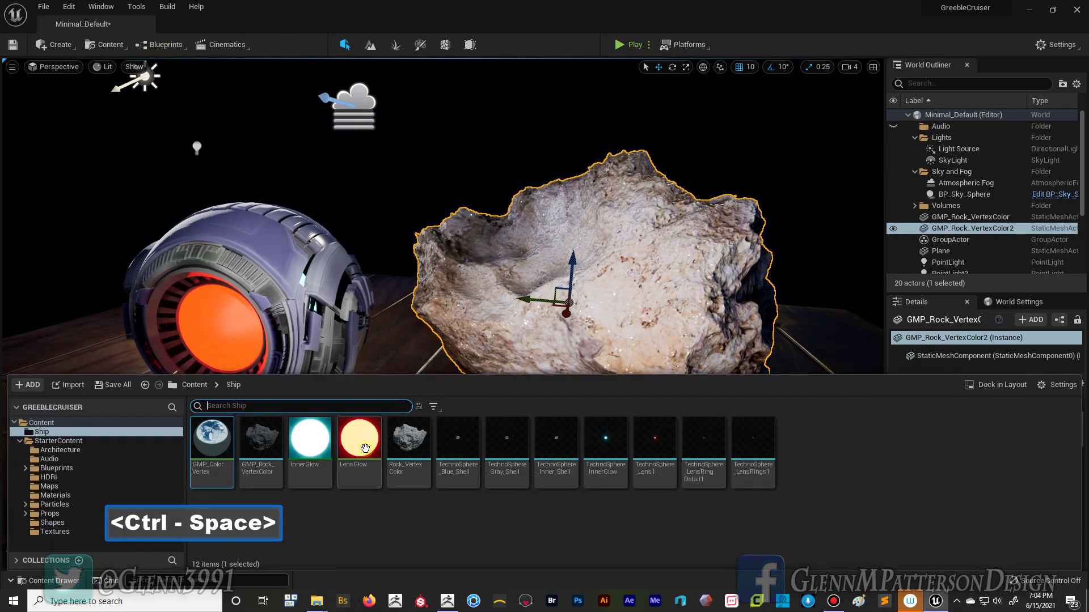
double_click(210, 442)
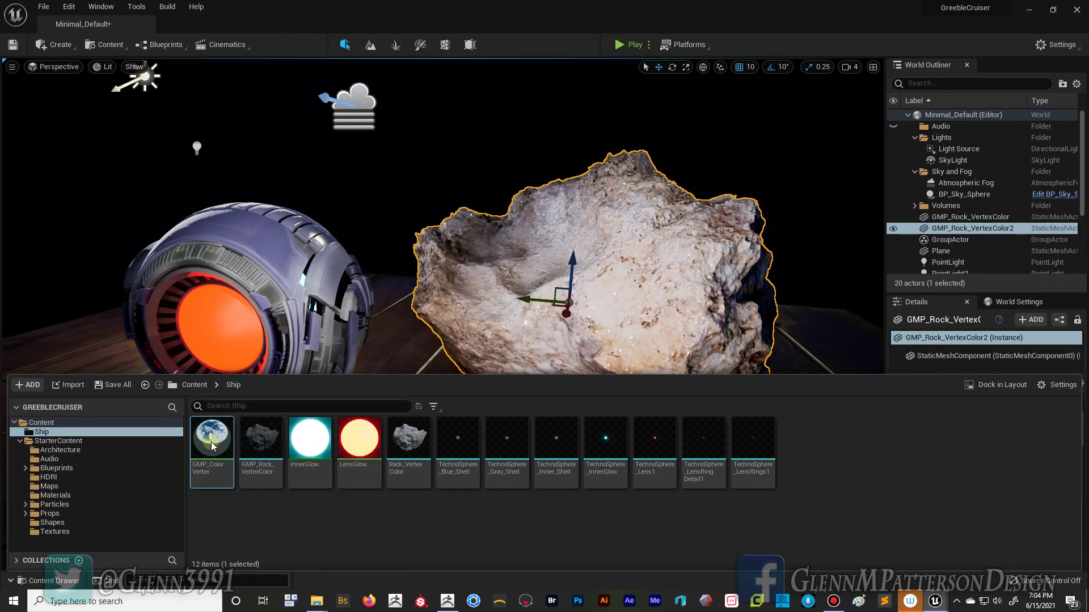
click(1053, 10)
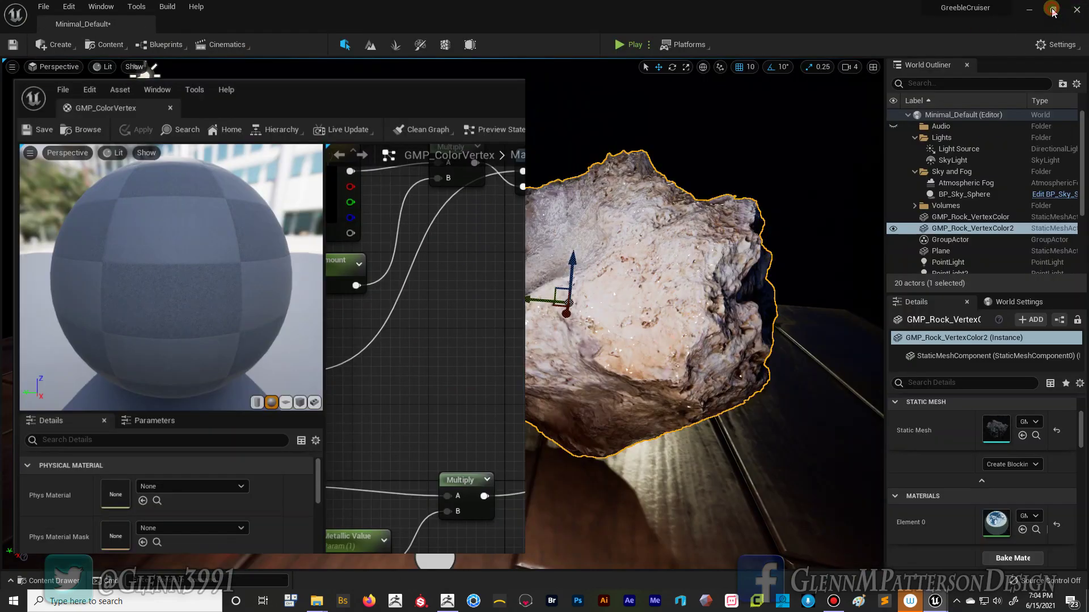
drag(295, 116, 823, 155)
key(f)
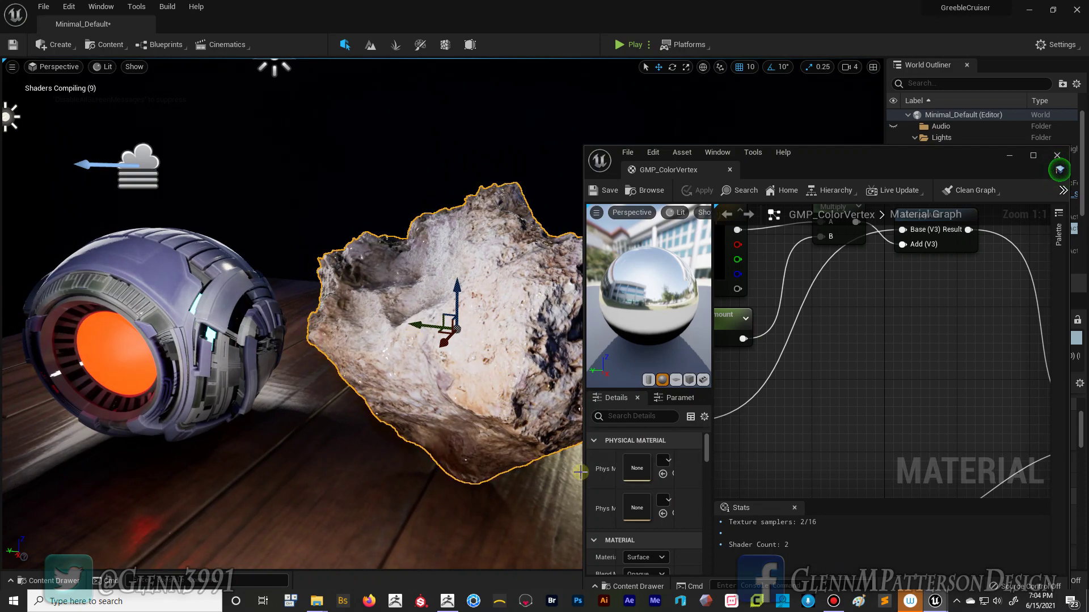
drag(831, 159, 804, 93)
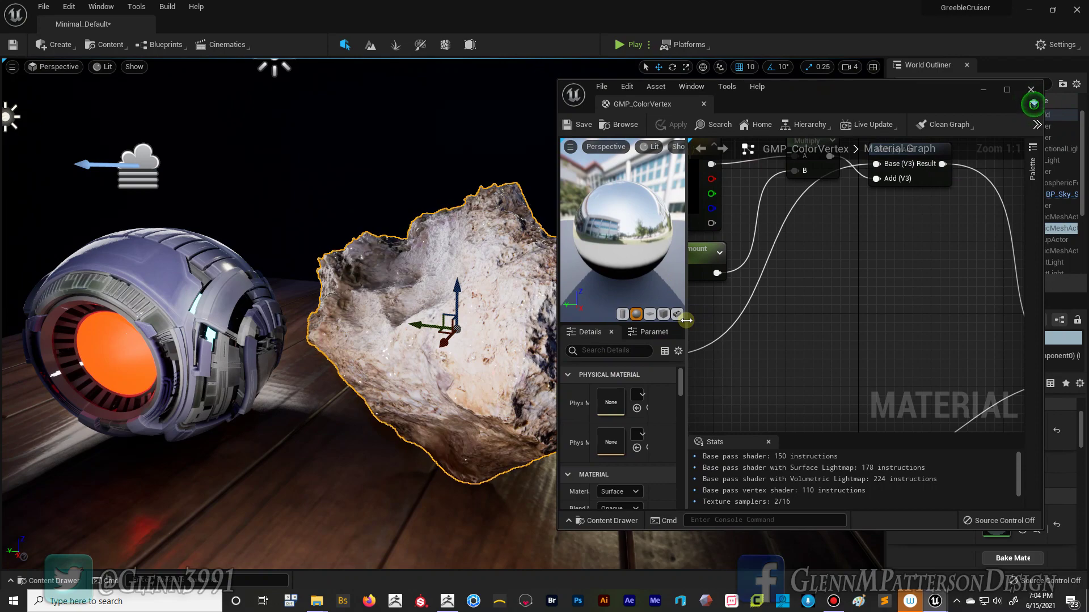
- Widen the details area, show the material parameters, and set Metallic Value to 0
drag(686, 325, 873, 332)
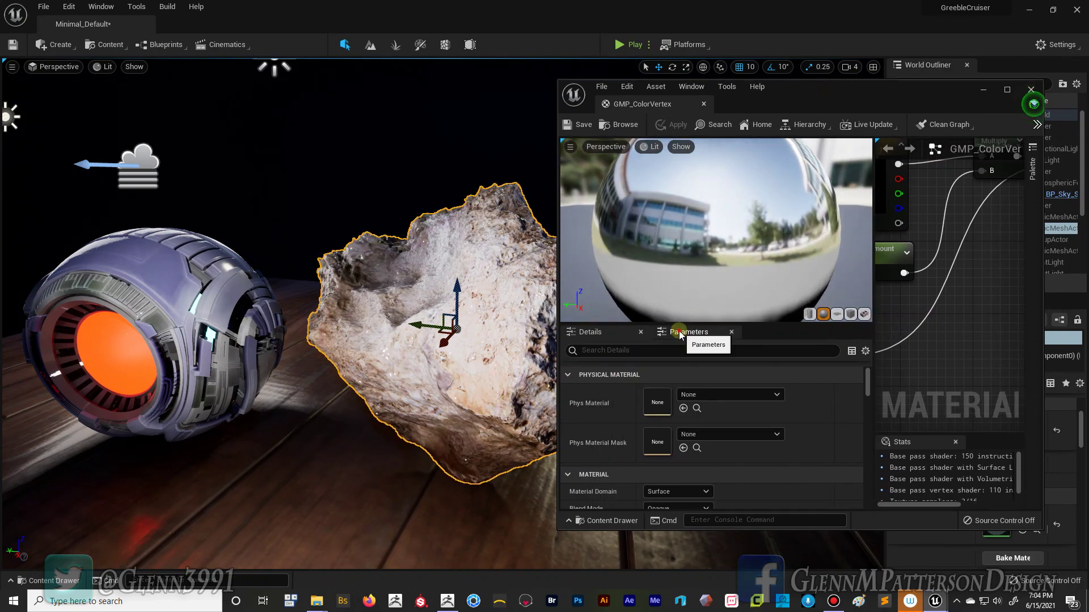
click(682, 334)
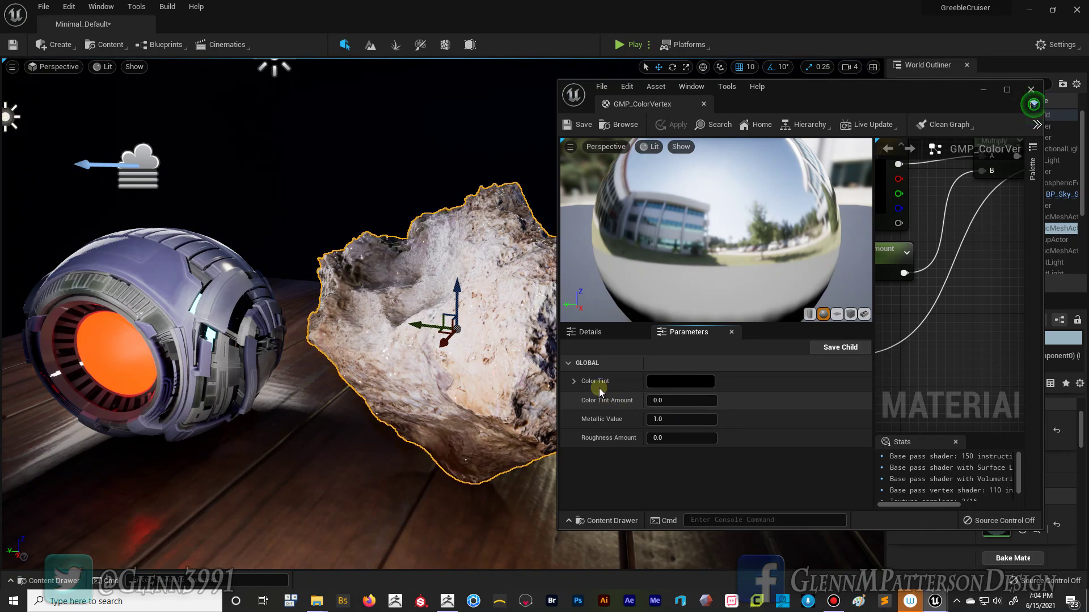
click(672, 422)
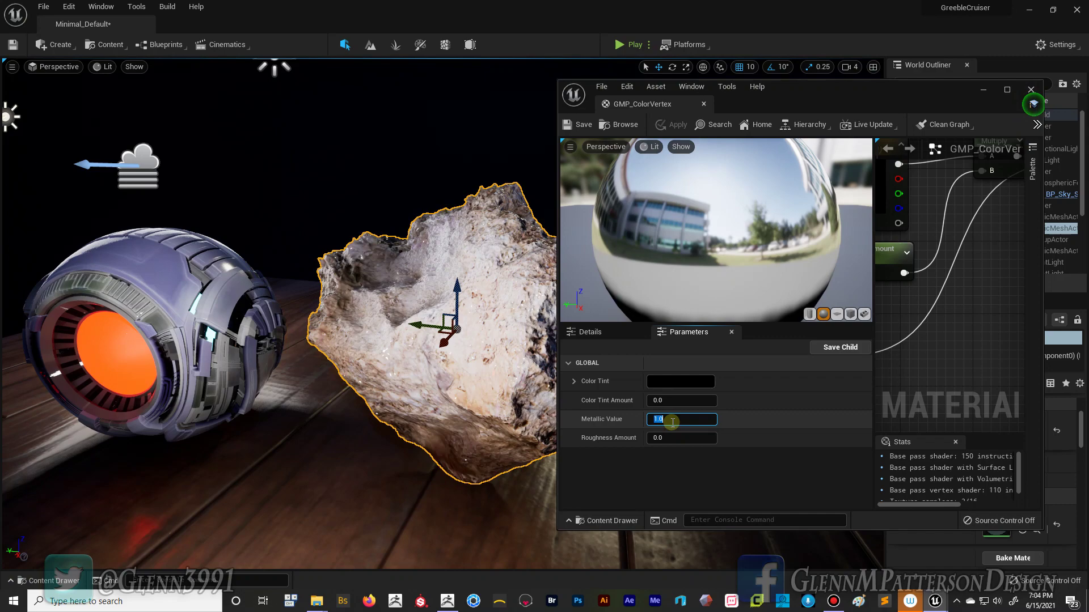
text(0)
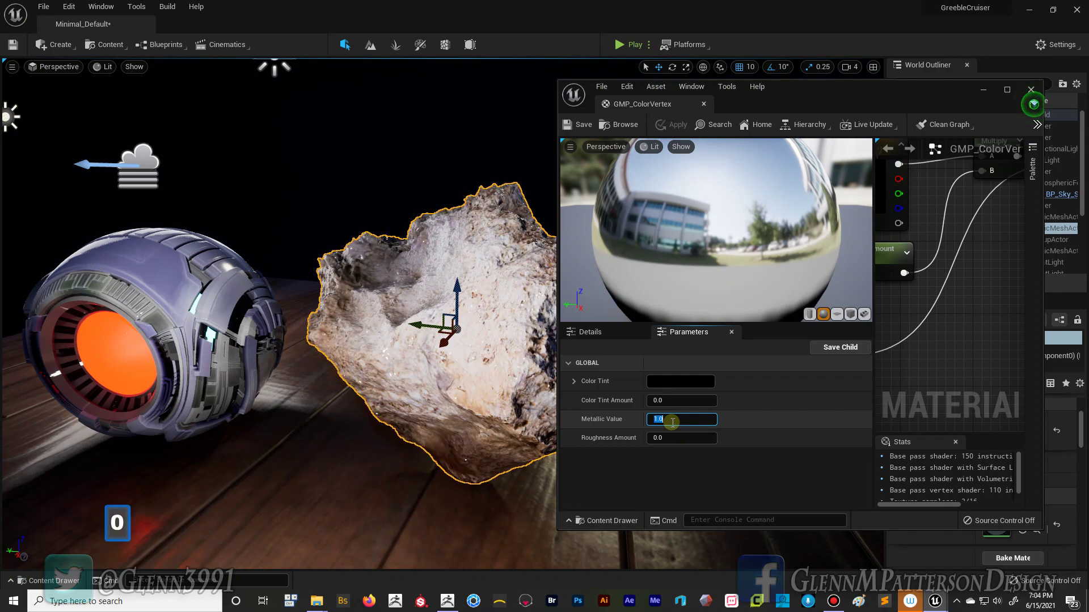
key(Return)
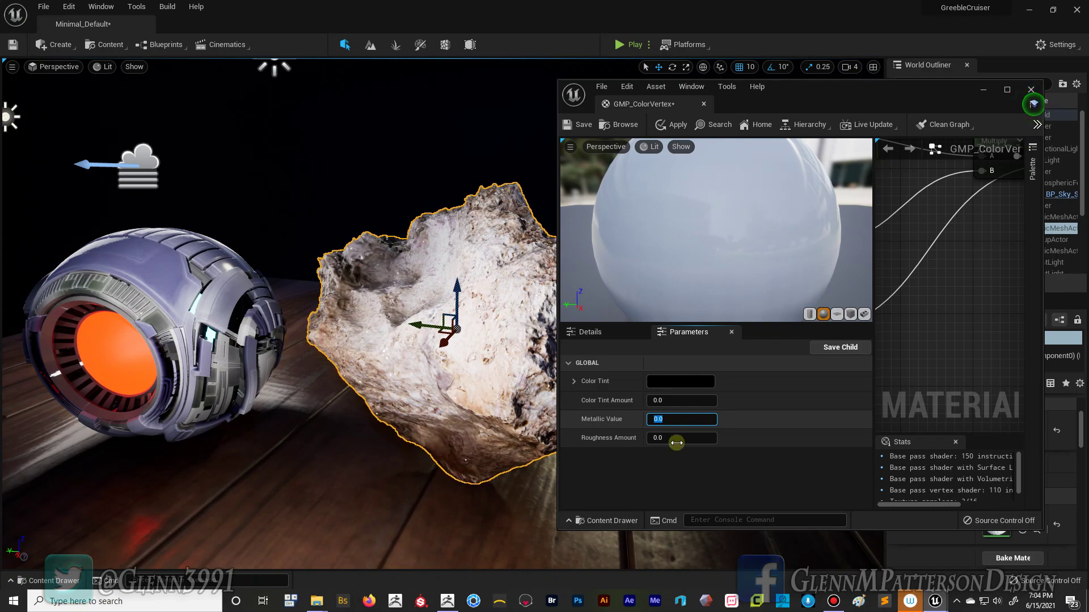
- Set Roughness Amount to 0.6 and orbit the view to check the matte rock
click(677, 438)
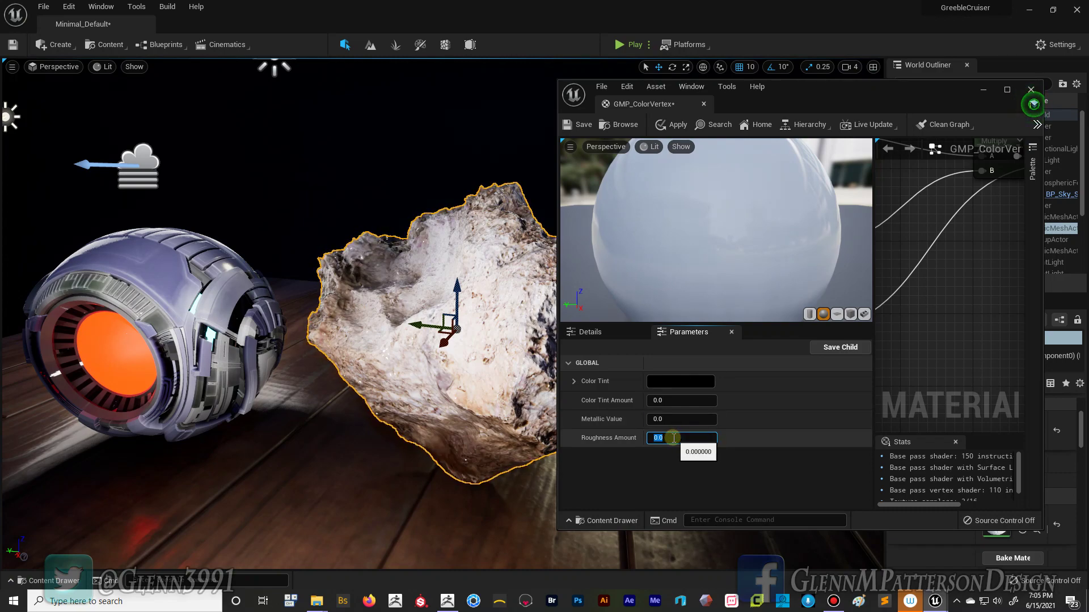
text(.6)
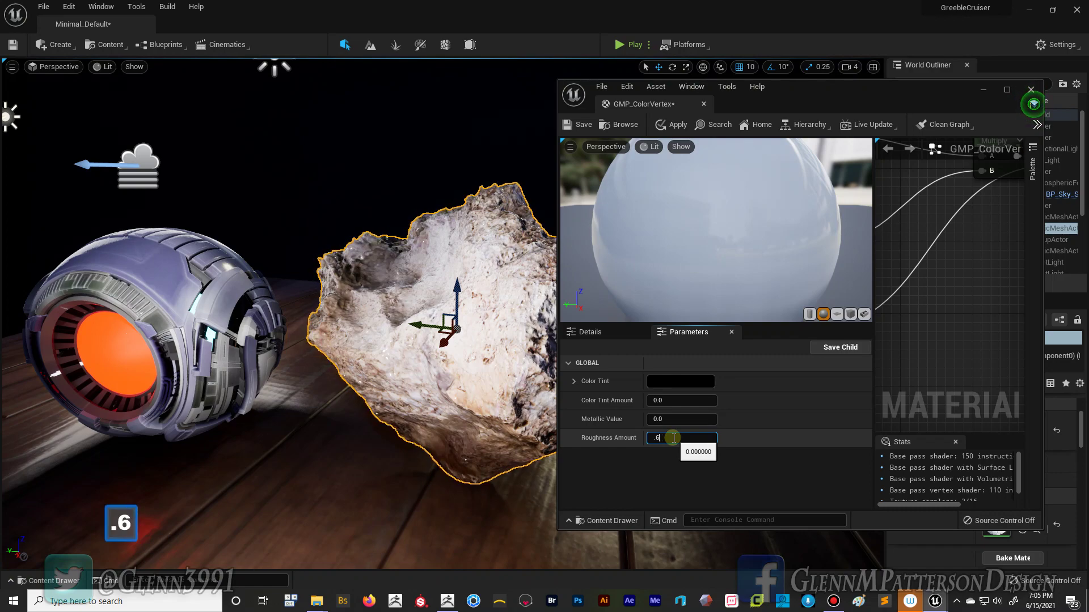
key(Return)
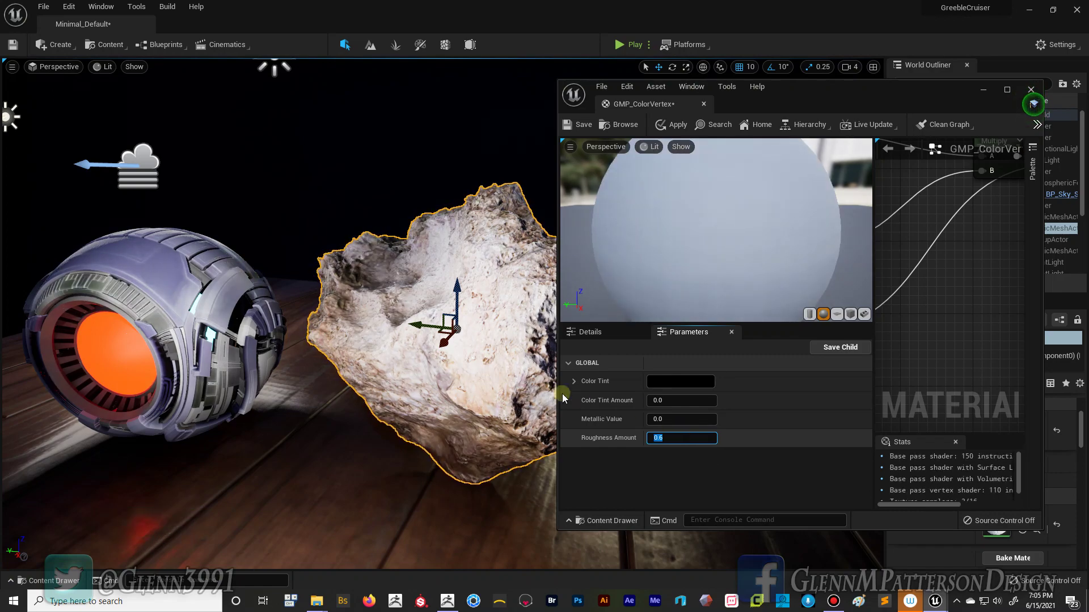
alt+drag(357, 449, 644, 392)
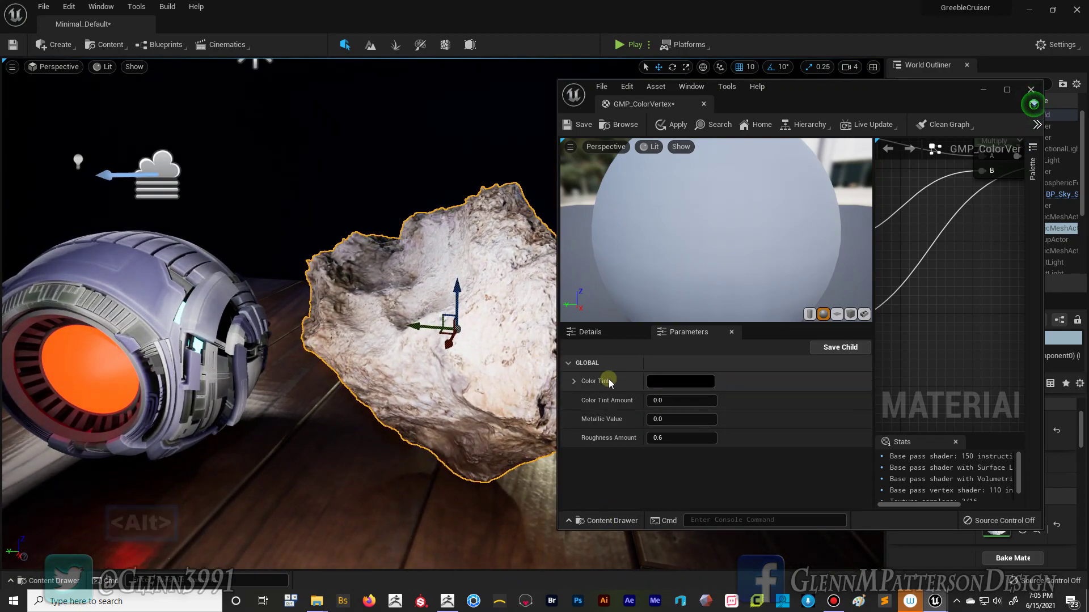
click(678, 383)
- Give Color Tint a full-brightness pink and raise Color Tint Amount to 1, then 2
drag(762, 380, 814, 368)
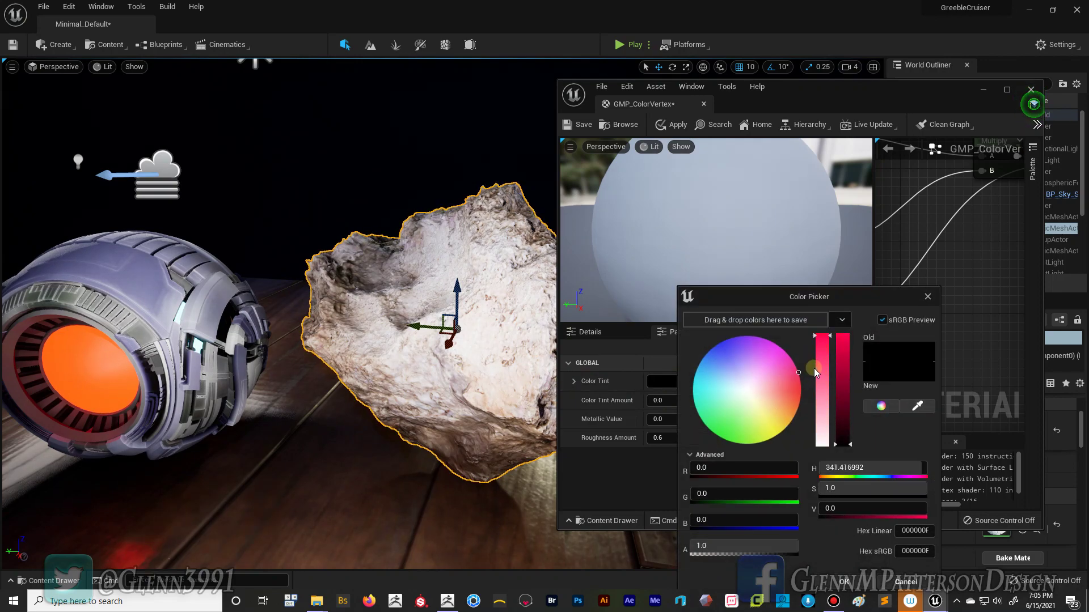
click(843, 338)
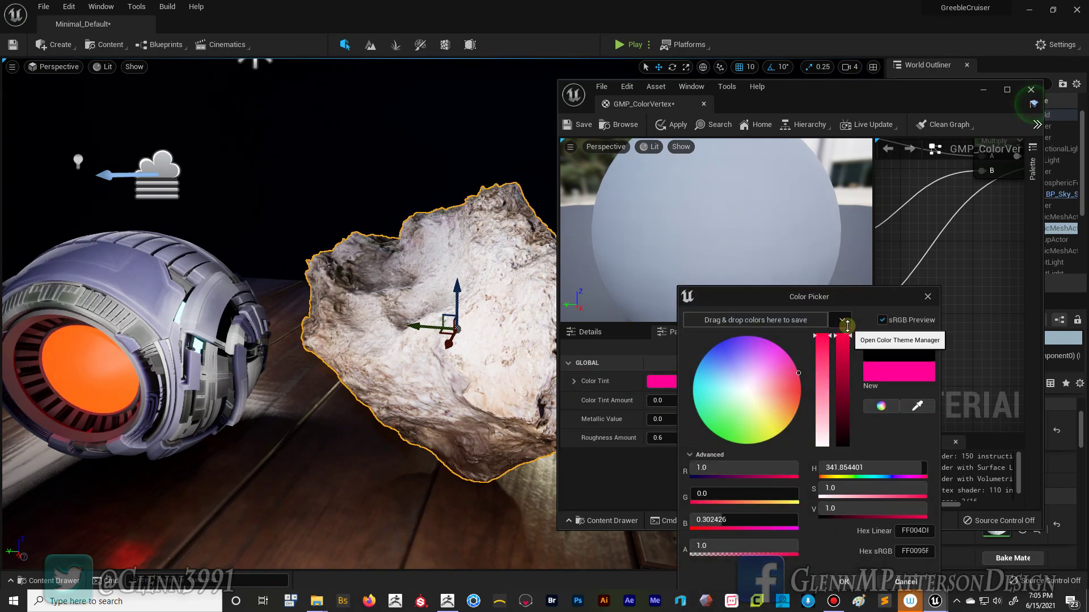
click(841, 582)
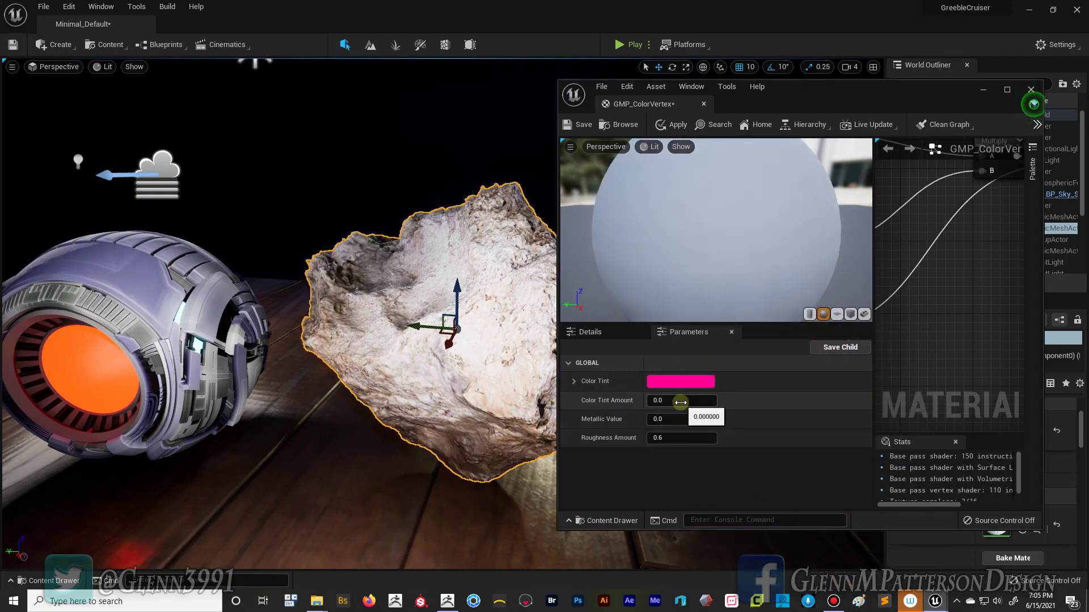
click(680, 402)
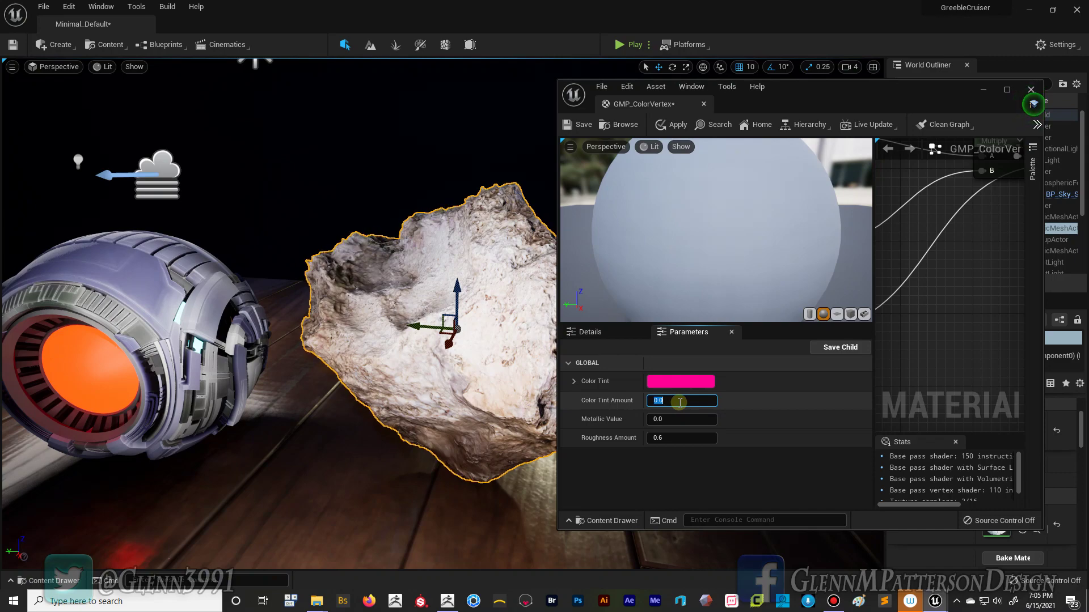
text(1)
key(Return)
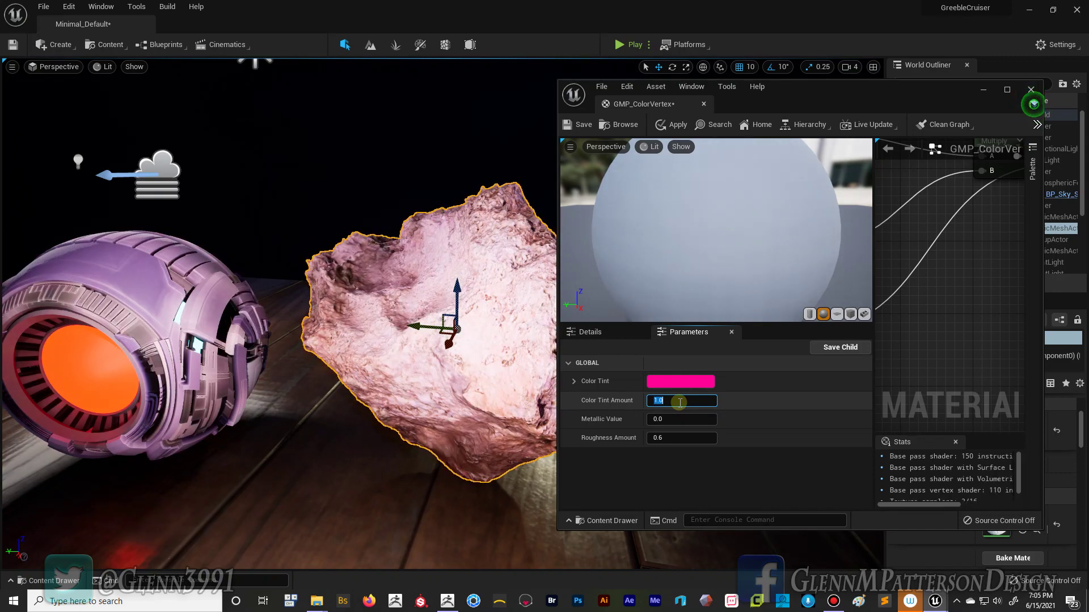
text(2)
key(Return)
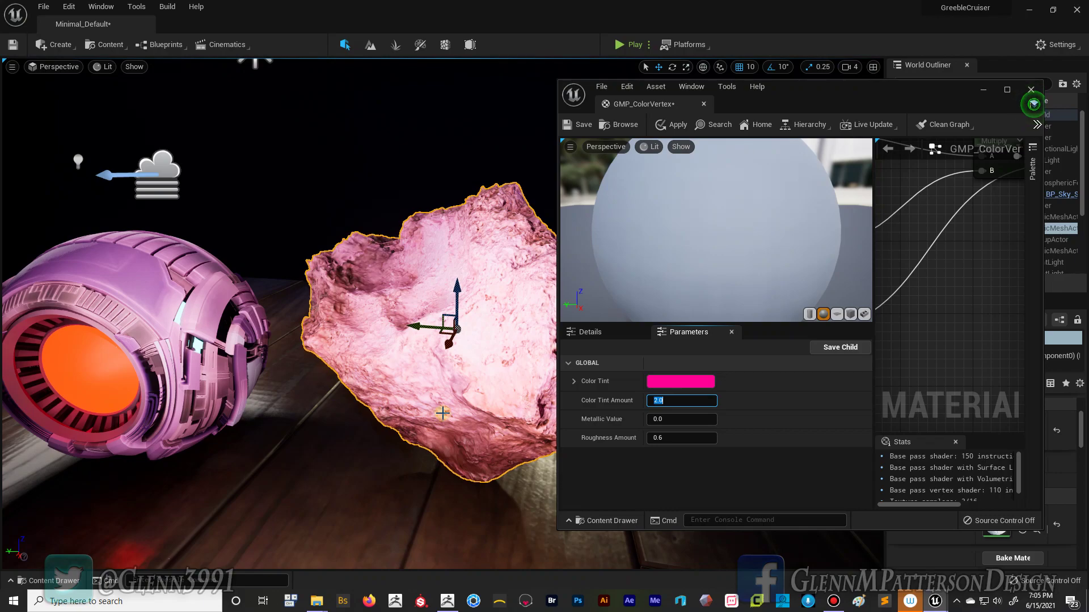
- Orbit around the rock, then set Color Tint Amount back to 0 and close the editor
alt+drag(365, 445, 232, 448)
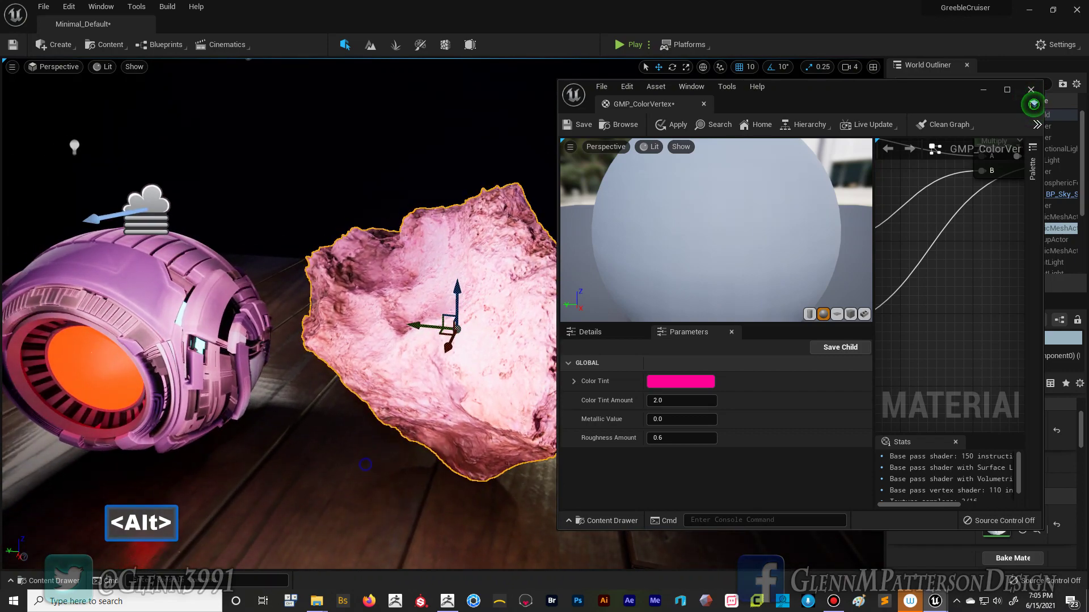
alt+drag(365, 464, 340, 465)
click(669, 401)
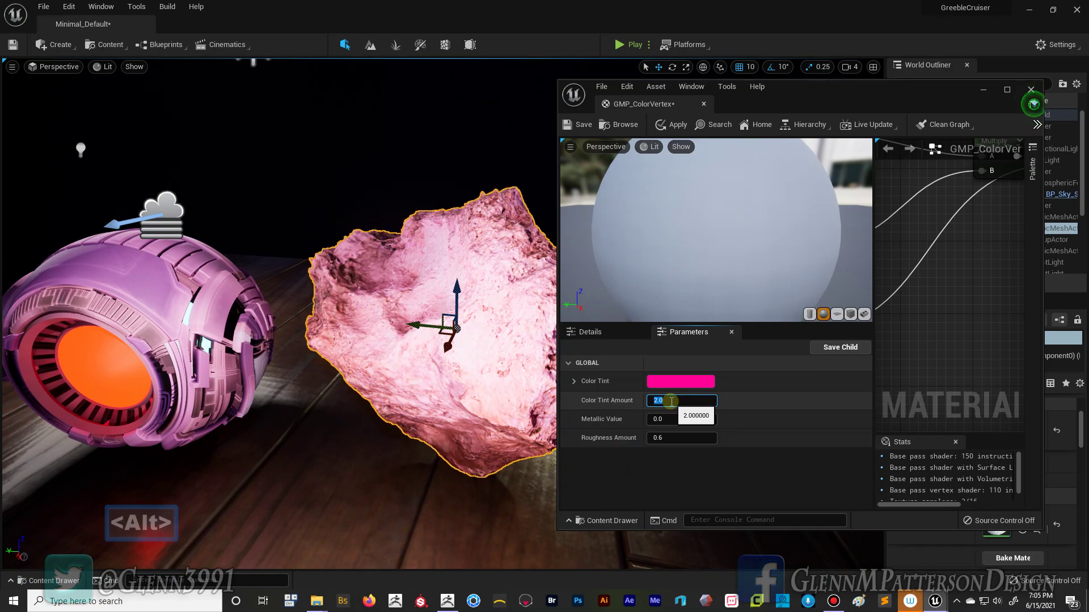
text(0)
key(Return)
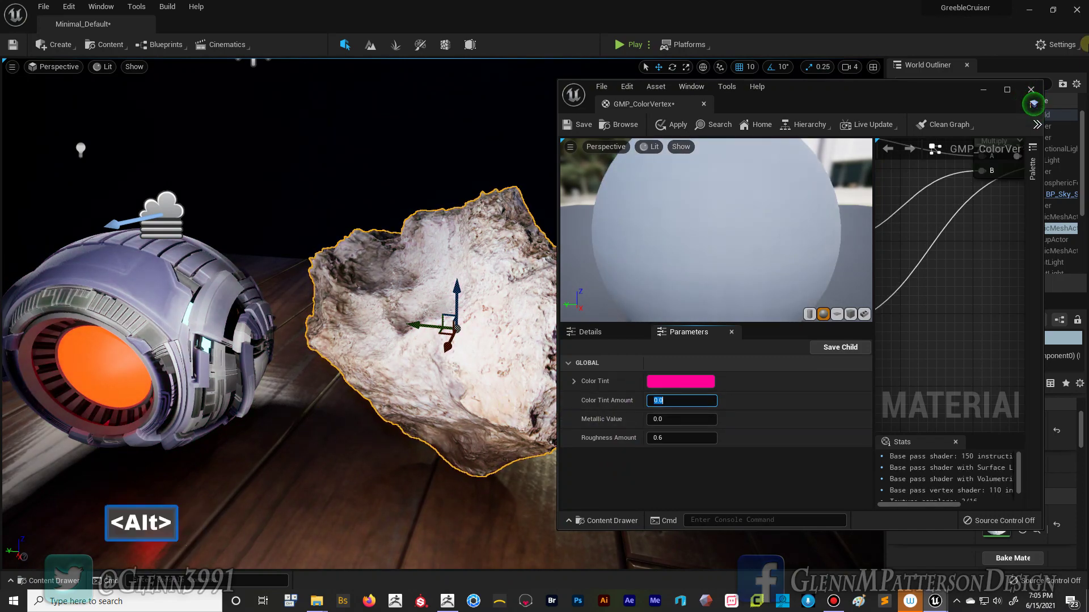
click(1031, 91)
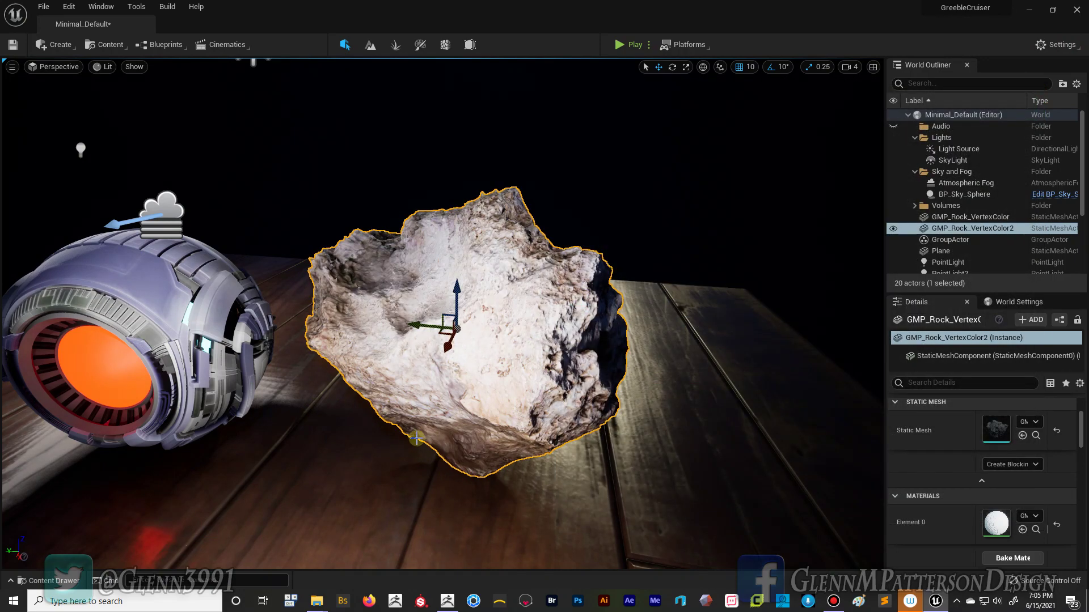
- Orbit the viewport around the untinted GMP_Rock_VertexColor2 rock beside the sci-fi sphere
alt+drag(301, 450, 349, 481)
mouse_move(412, 462)
alt+mouse_down()
mouse_move(496, 473)
mouse_move(407, 466)
mouse_move(422, 469)
alt+mouse_up()
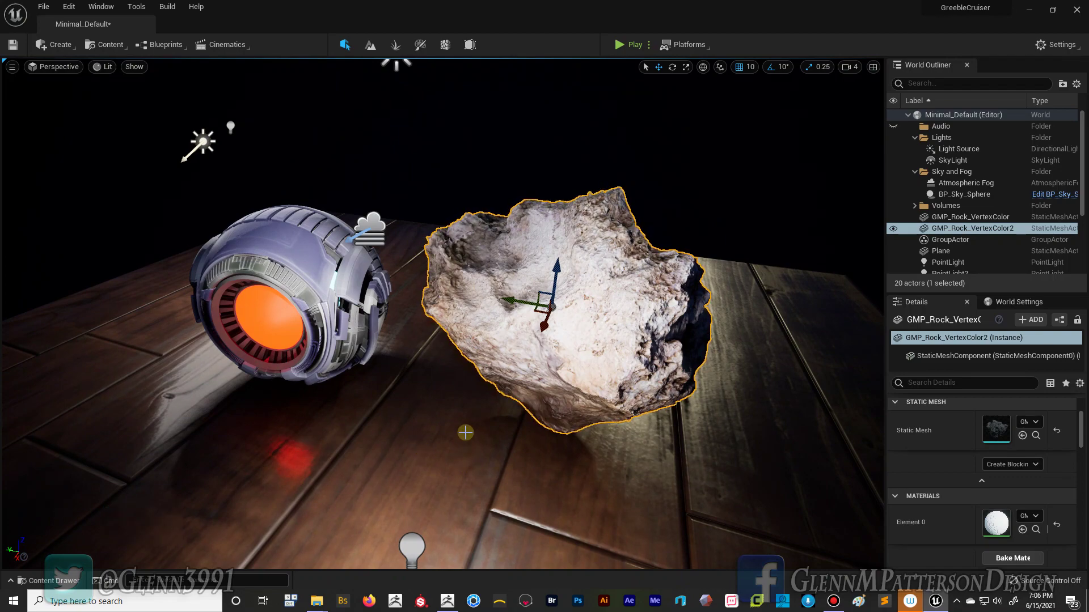
- Open the GMP_ColorVertex material full-screen from the Content Drawer, shrinking the preview panel
key(ctrl+space)
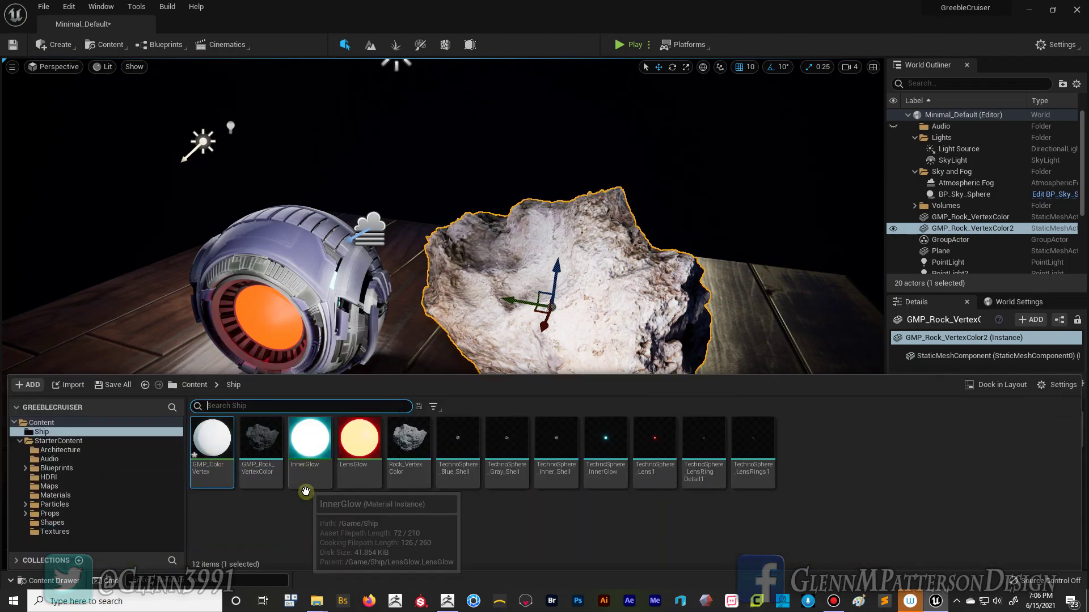
double_click(212, 438)
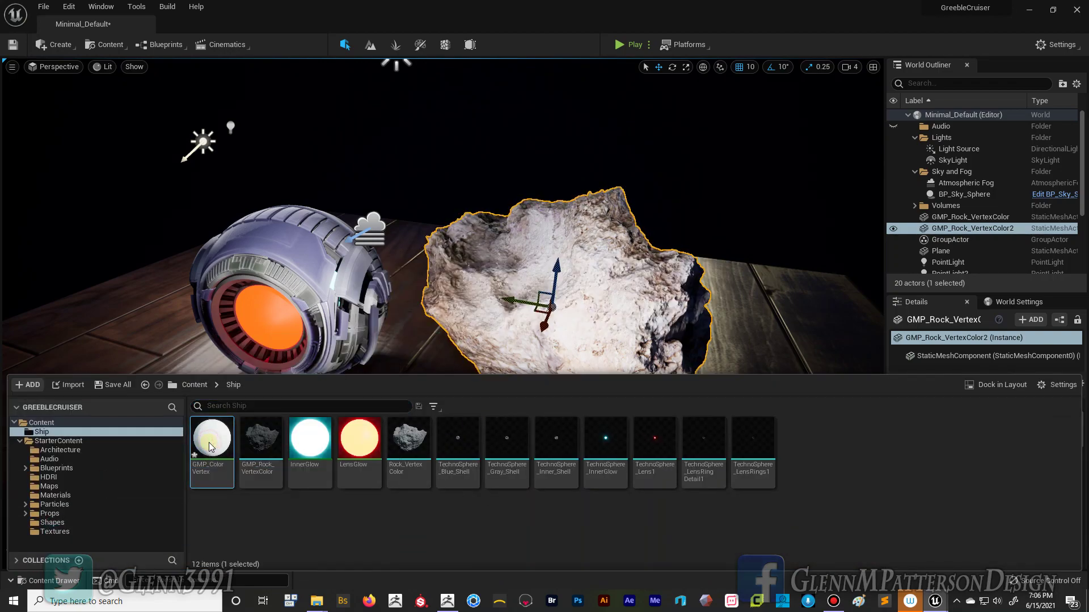
click(1007, 90)
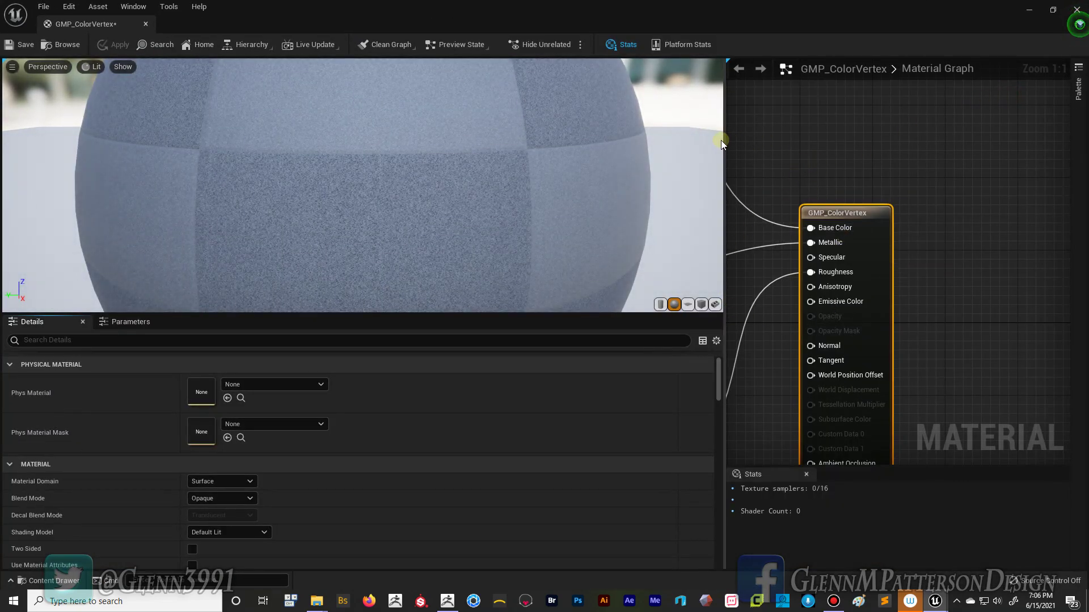
drag(724, 140, 322, 158)
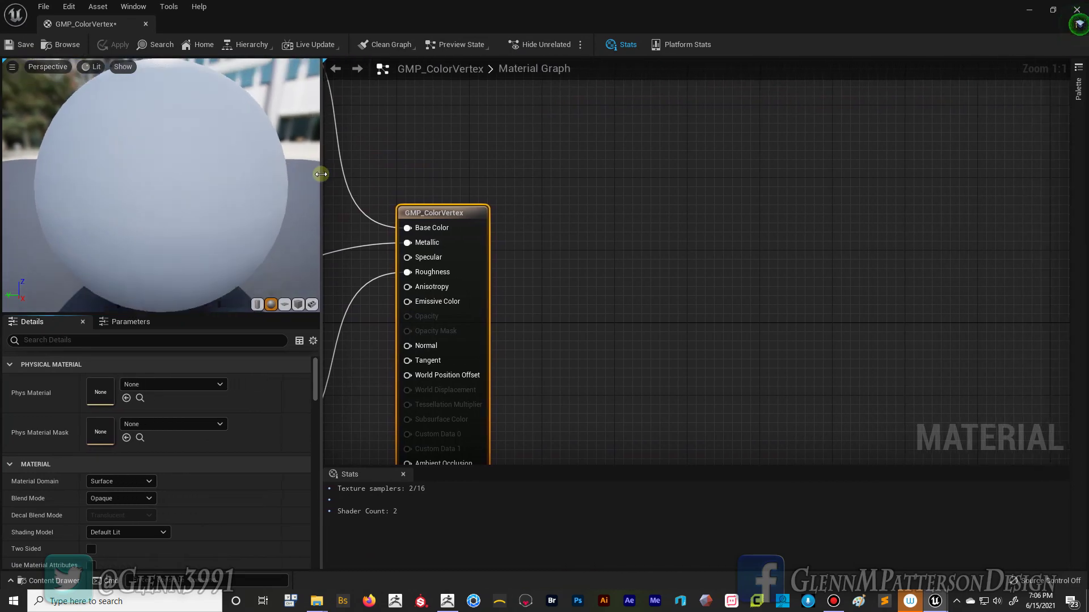
- Pan and zoom out the graph to frame the whole Vertex Color node network
right_drag(730, 234, 750, 253)
scroll(727, 242, down, 1)
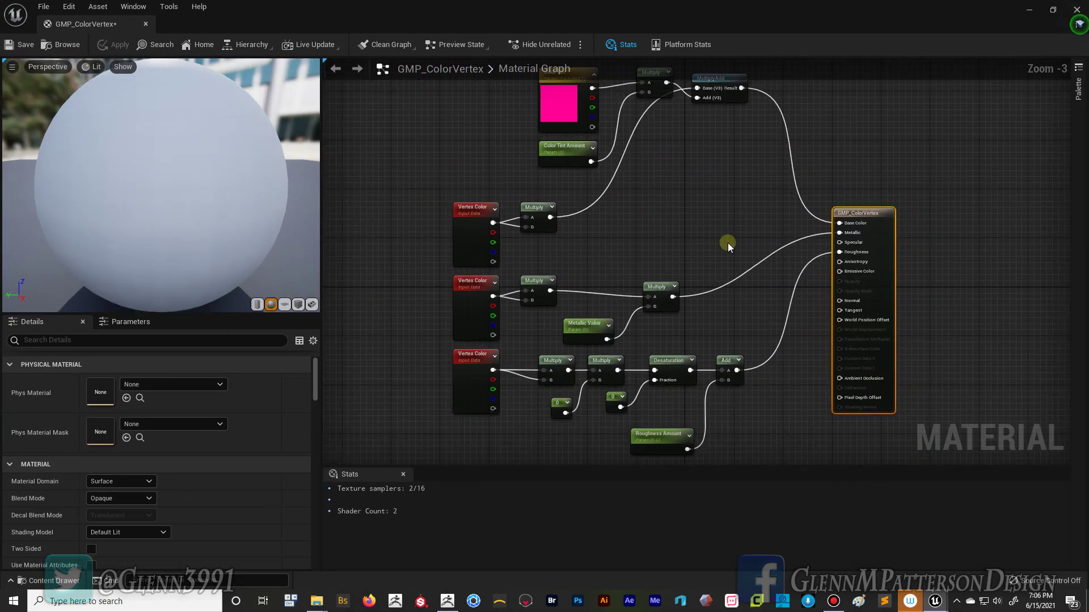
scroll(727, 243, down, 1)
right_drag(683, 230, 716, 205)
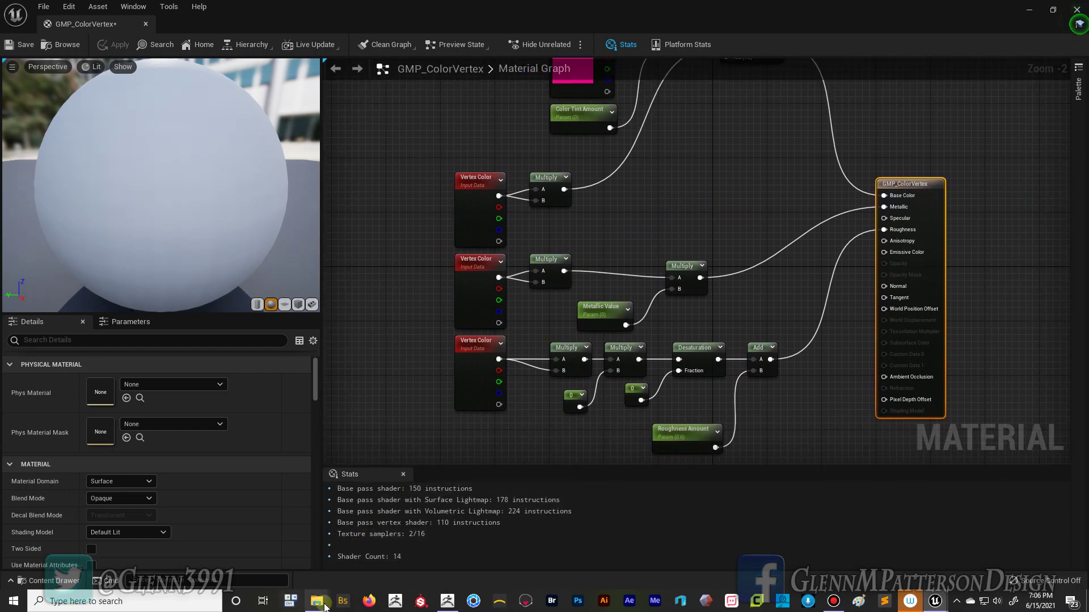
mouse_move(318, 606)
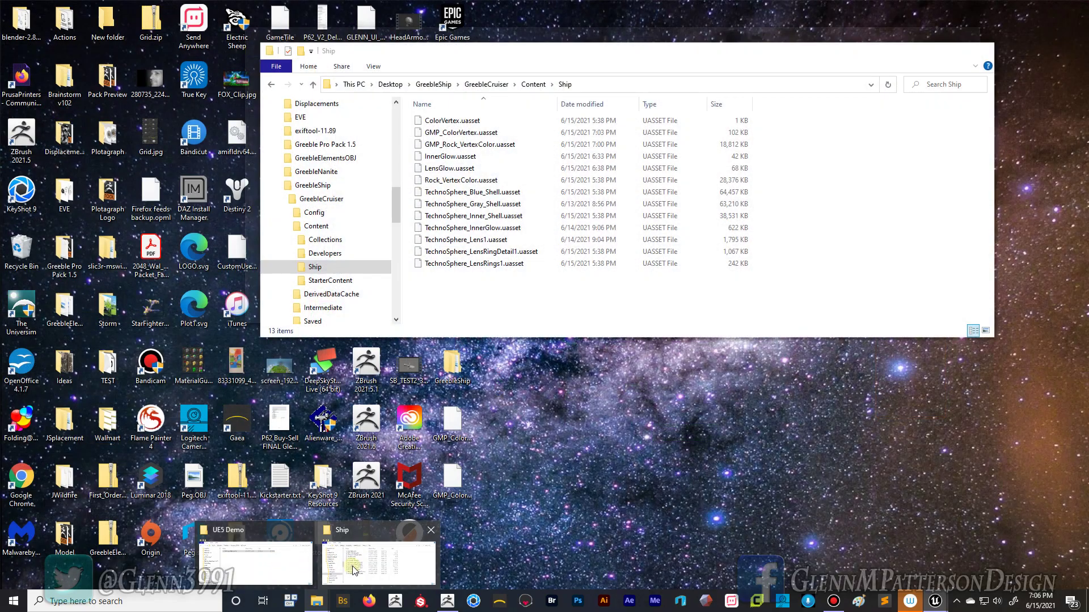
click(352, 567)
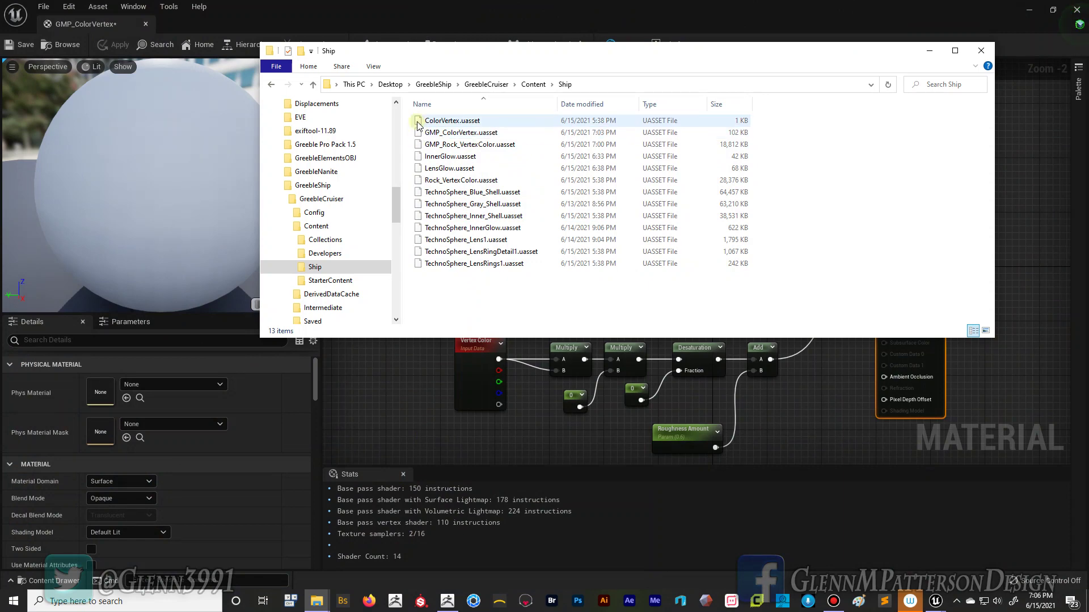
click(673, 291)
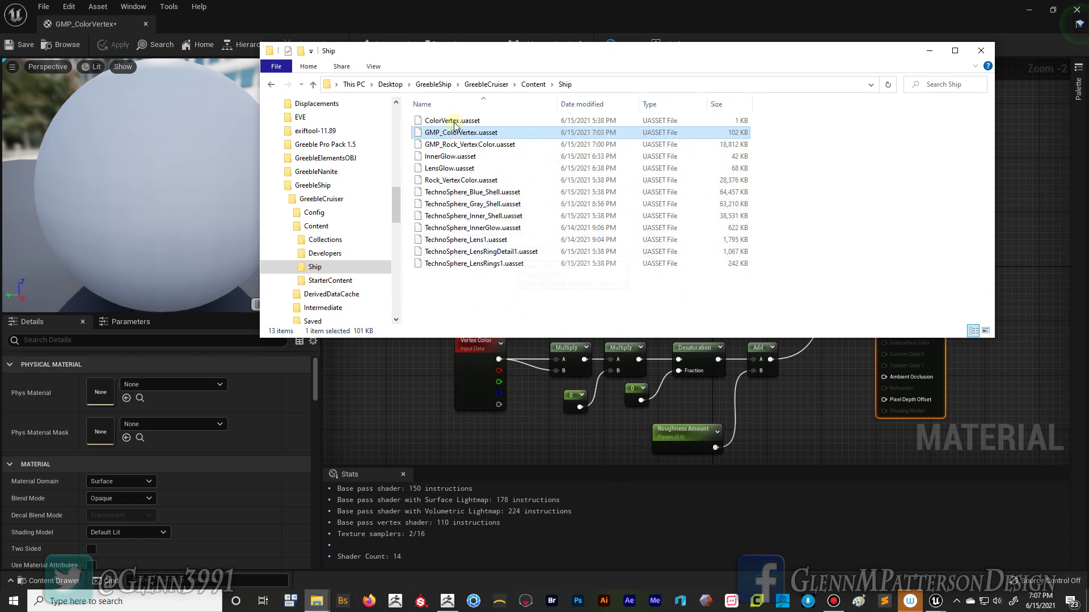
click(509, 308)
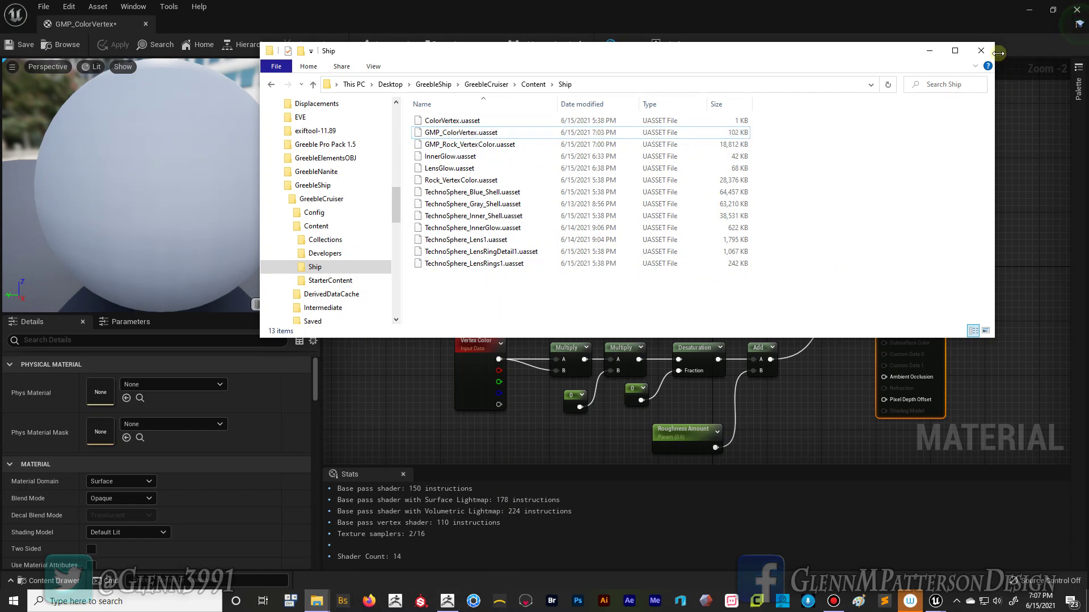
click(993, 10)
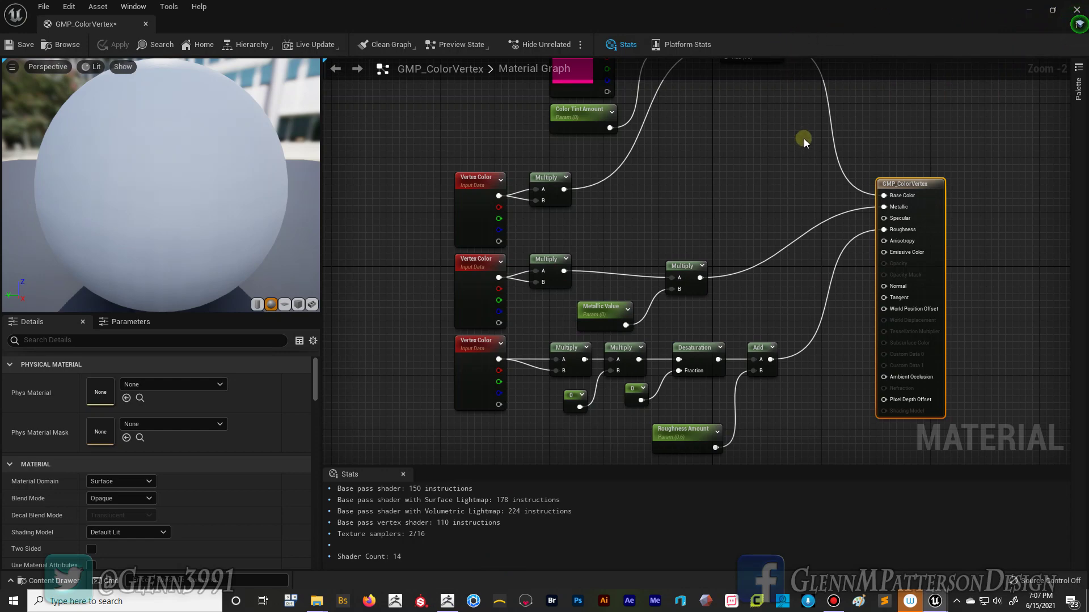
- Close the GMP_ColorVertex material editor and orbit in closer to the painted rock
right_drag(774, 193, 766, 227)
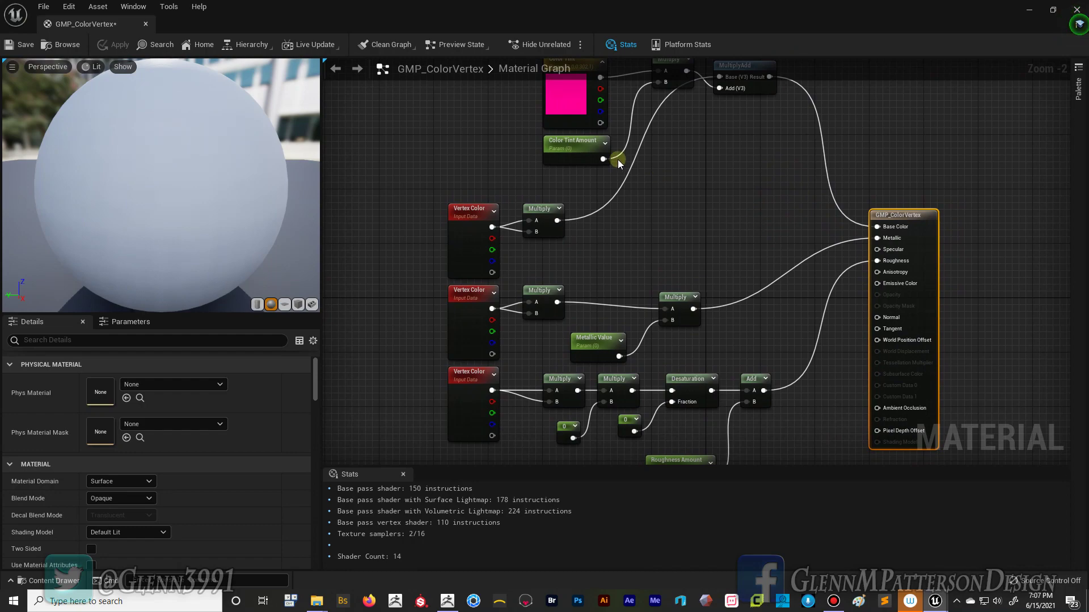
click(1077, 9)
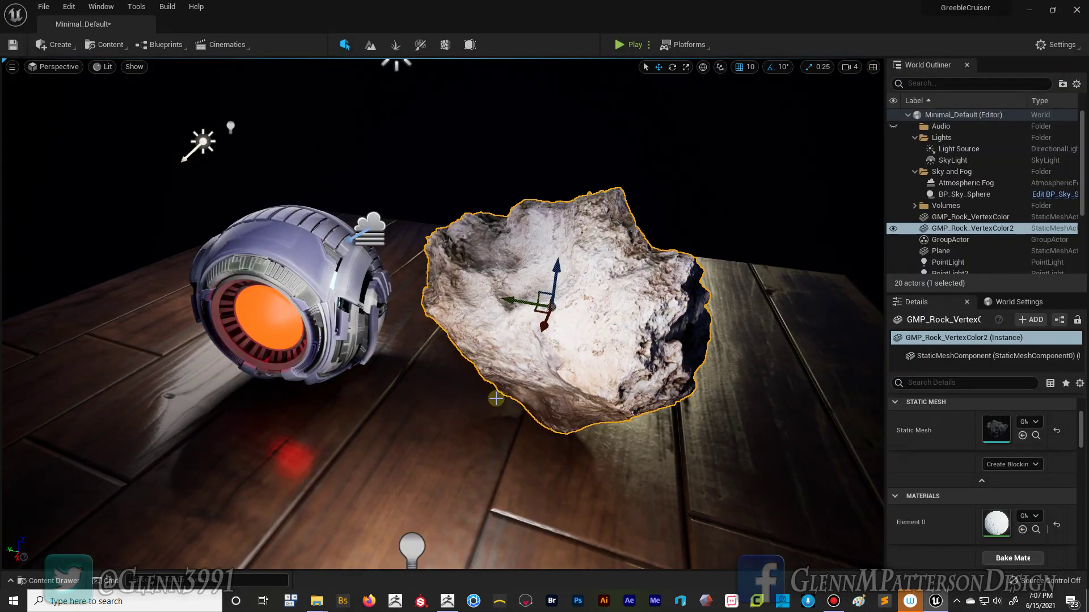
alt+drag(496, 399, 300, 392)
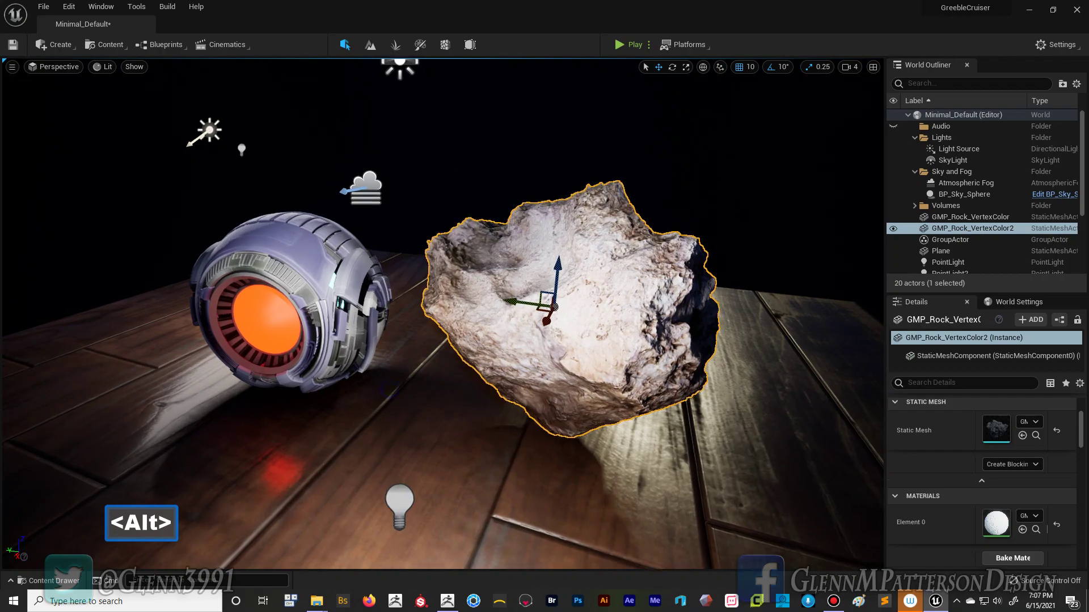
alt+right_drag(384, 396, 437, 397)
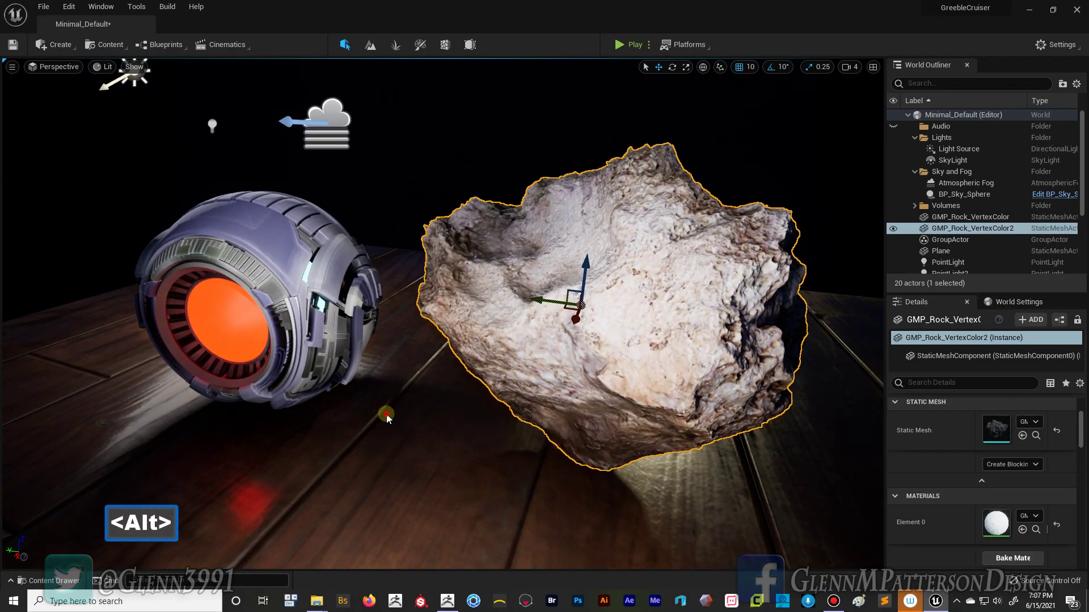
- Orbit and pull back to a final view showing the rock, lights and robot sphere
mouse_move(387, 417)
alt+mouse_down()
mouse_move(352, 412)
mouse_move(386, 414)
alt+mouse_up()
mouse_move(403, 412)
alt+right_down()
mouse_move(366, 412)
mouse_move(405, 417)
alt+right_up()
alt+drag(387, 450, 564, 455)
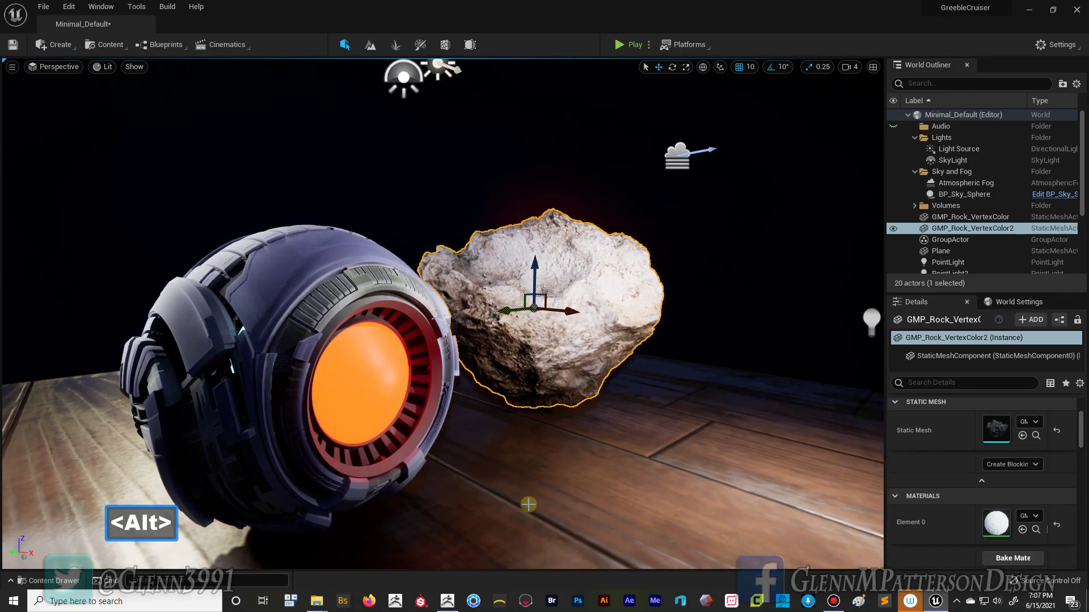
alt+drag(592, 497, 624, 499)
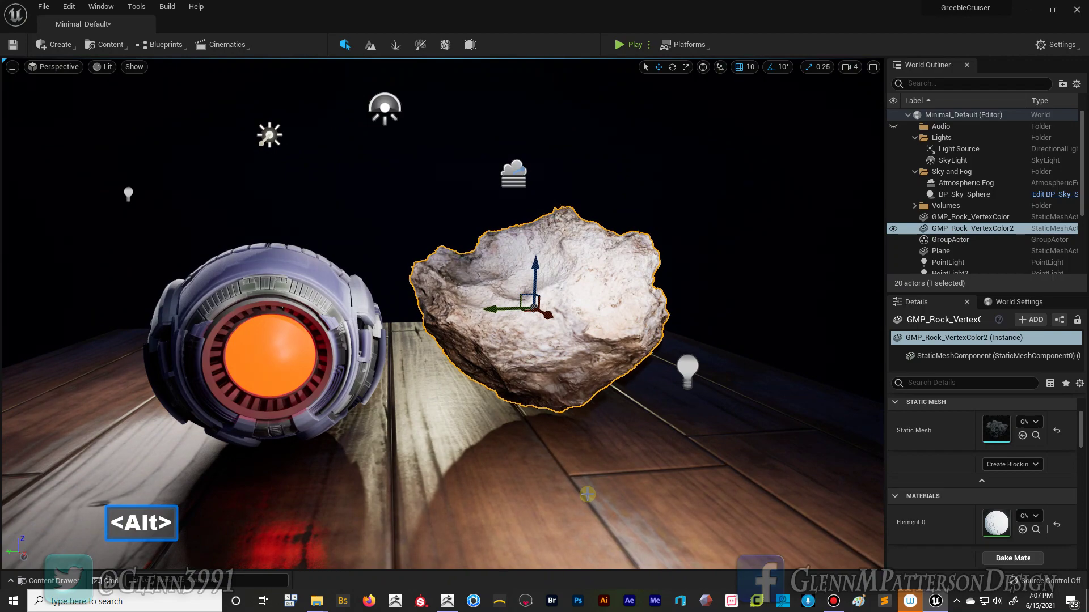